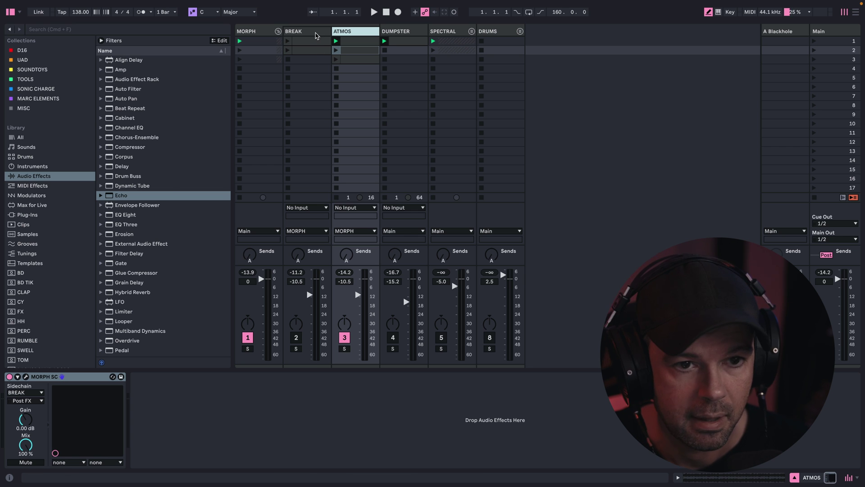
# - Audition the first two BREAK clips with the track soloed, stopping playback and unsoloing it when done
pyautogui.click(296, 349)
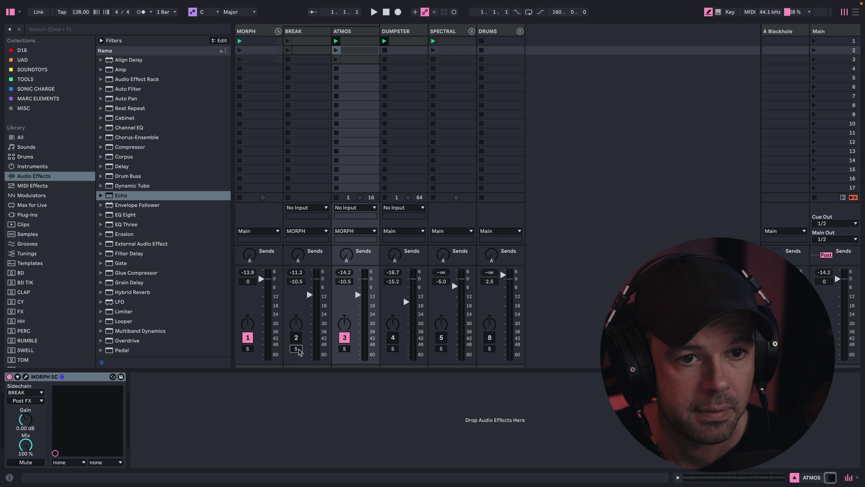
pyautogui.click(288, 41)
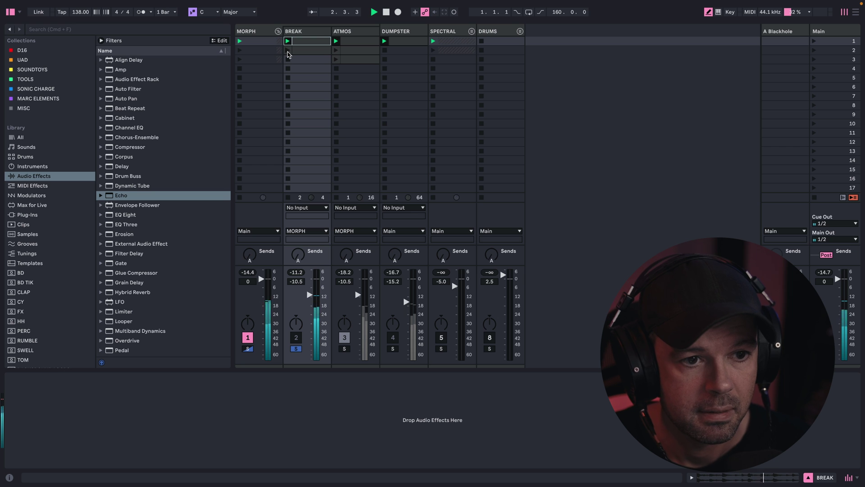
pyautogui.click(289, 52)
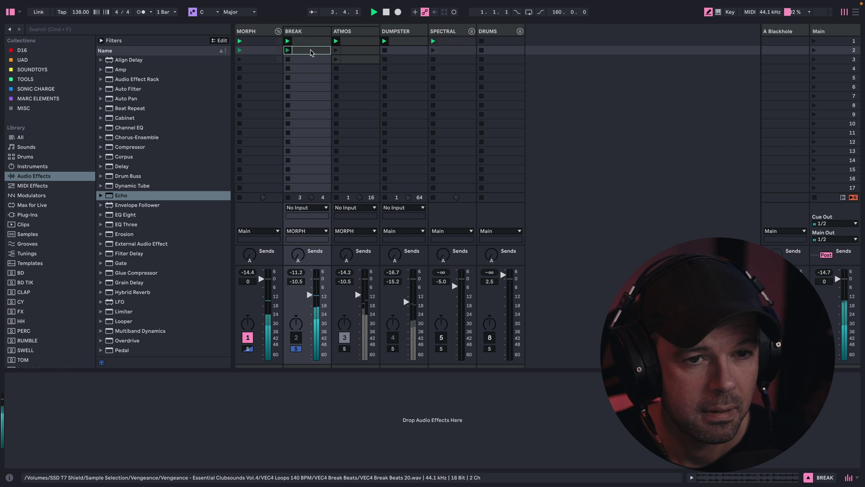
pyautogui.click(307, 62)
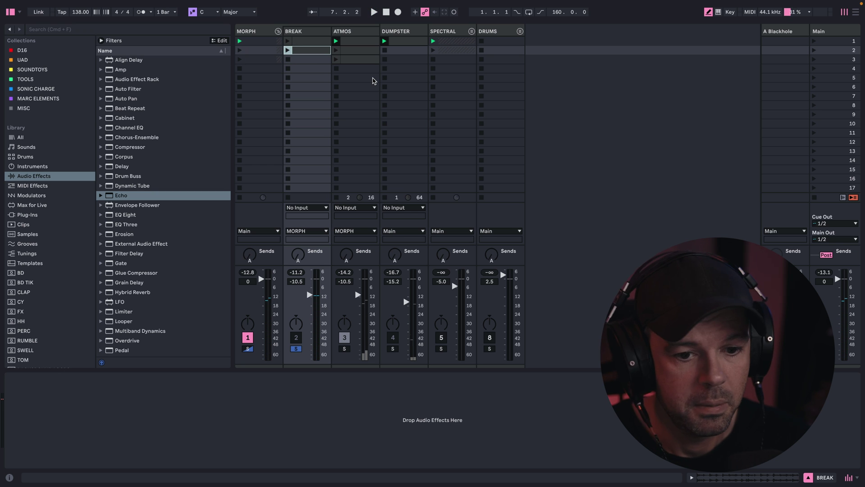
pyautogui.click(296, 349)
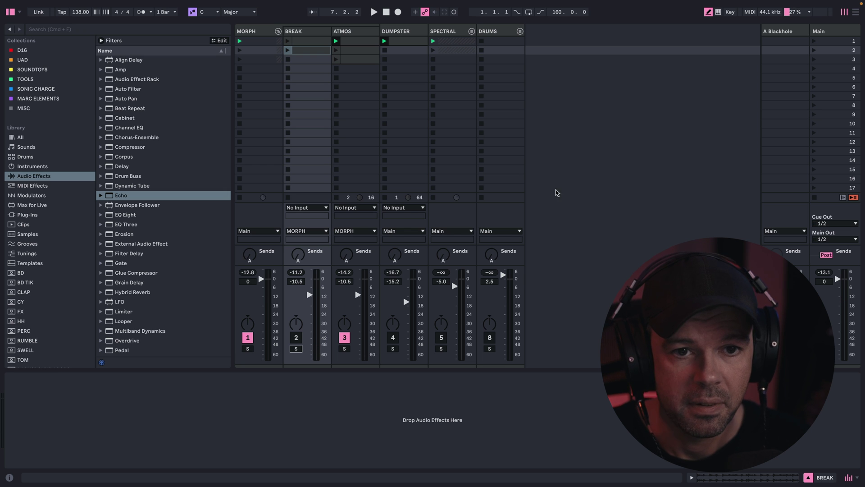
# - Play the three ATMOS clips one after another to audition them, finishing by stopping the track
pyautogui.click(355, 32)
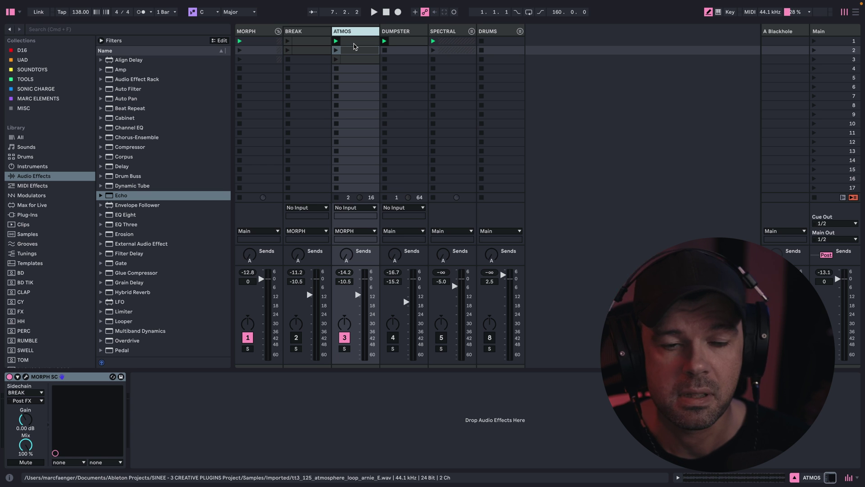
pyautogui.press('space')
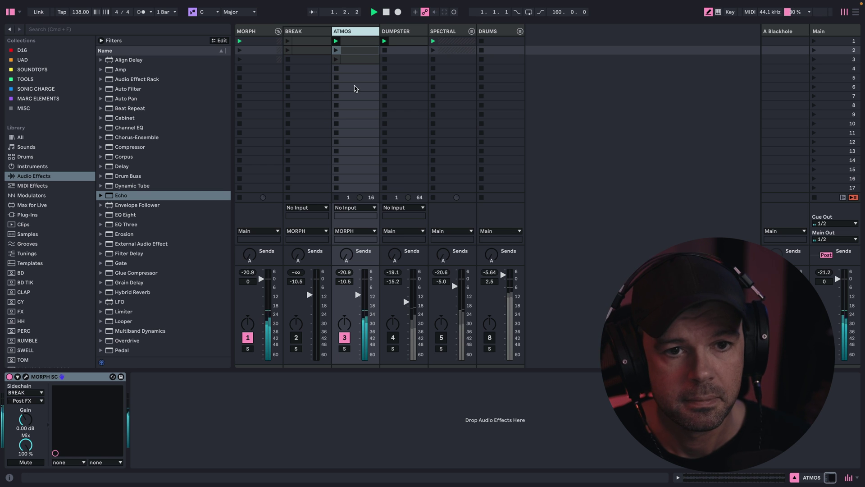
pyautogui.click(336, 50)
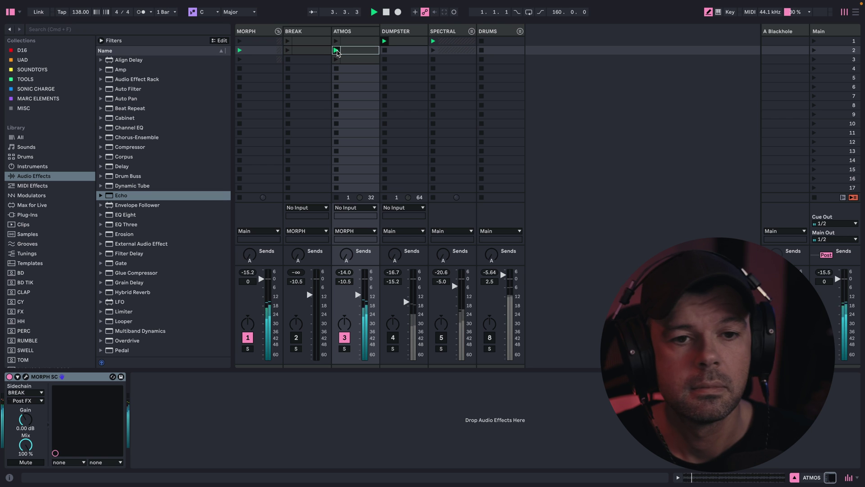
pyautogui.click(336, 60)
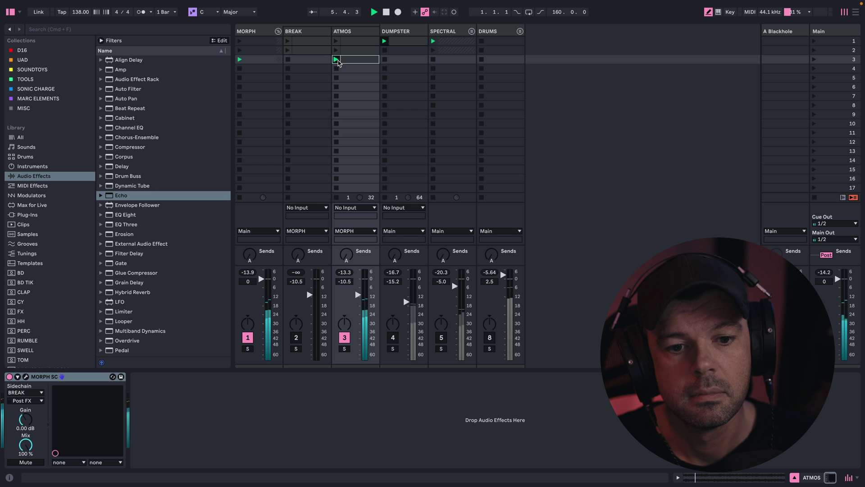
pyautogui.click(336, 69)
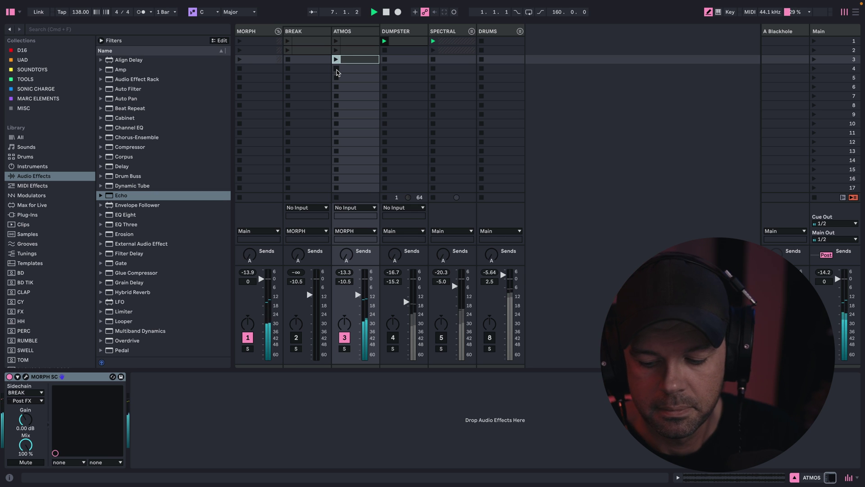
# - Open the MORPH SC plug-in window on the ATMOS track and launch the first BREAK and ATMOS clips together
pyautogui.click(26, 376)
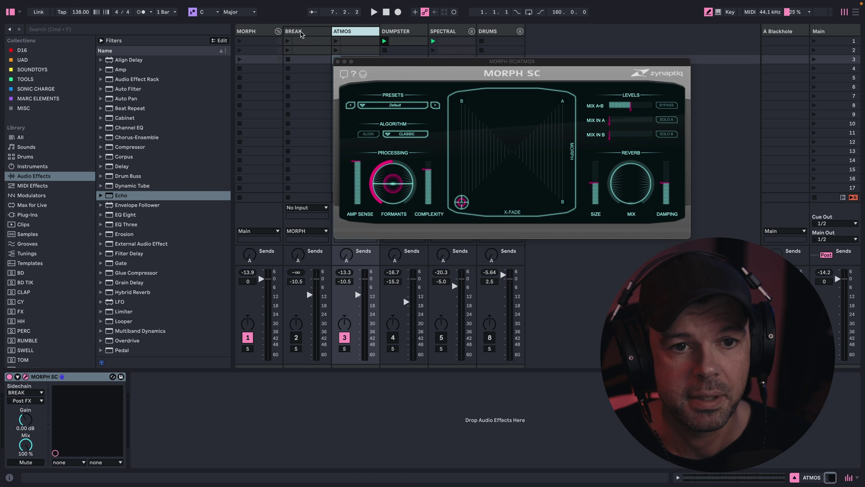
pyautogui.moveTo(462, 201)
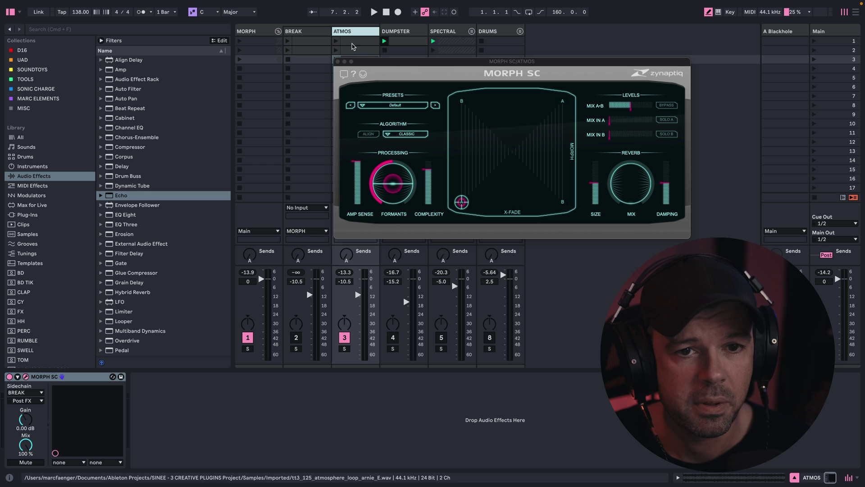
pyautogui.click(337, 42)
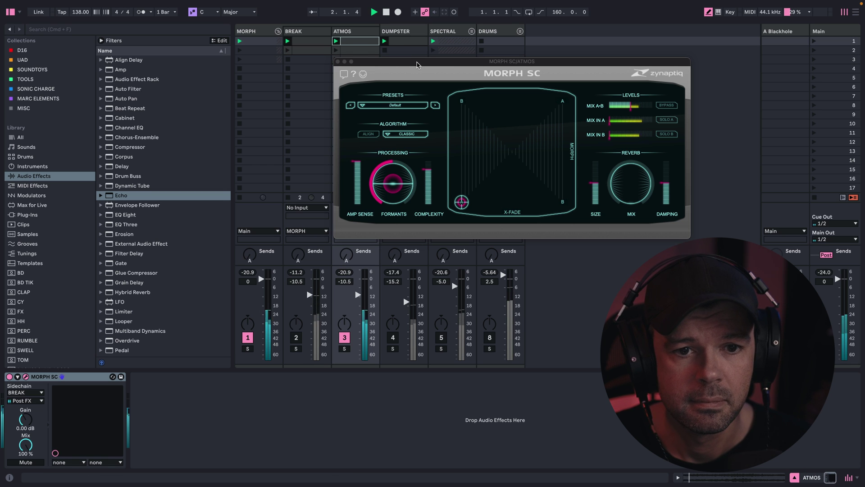
# - Raise the MORPH SC morph point above the pad's midpoint at zero X-Fade and turn up the reverb mix
pyautogui.click(463, 203)
pyautogui.moveTo(463, 203); pyautogui.dragTo(458, 153)
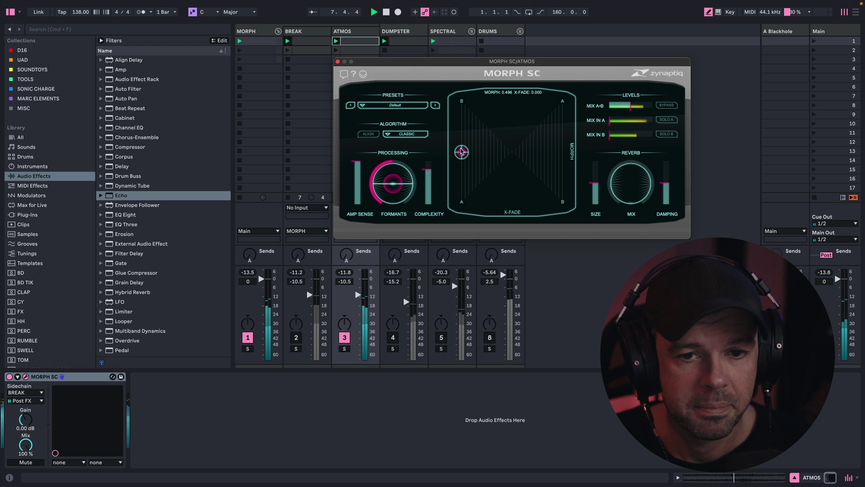
pyautogui.moveTo(463, 152)
pyautogui.mouseDown()
pyautogui.moveTo(450, 99)
pyautogui.moveTo(460, 104)
pyautogui.moveTo(456, 141)
pyautogui.mouseUp()
pyautogui.moveTo(617, 195); pyautogui.dragTo(619, 184)
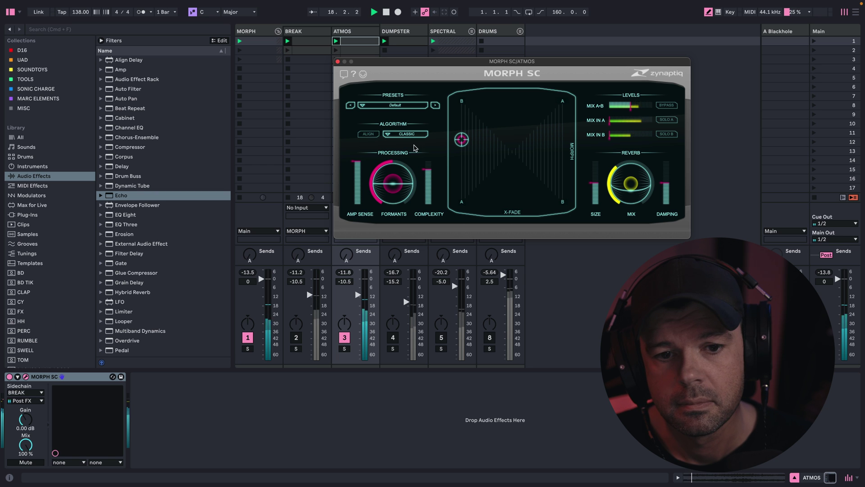
# - Try the Formants control and shift the morph point to mid Morph and about a quarter X-Fade
pyautogui.moveTo(403, 181)
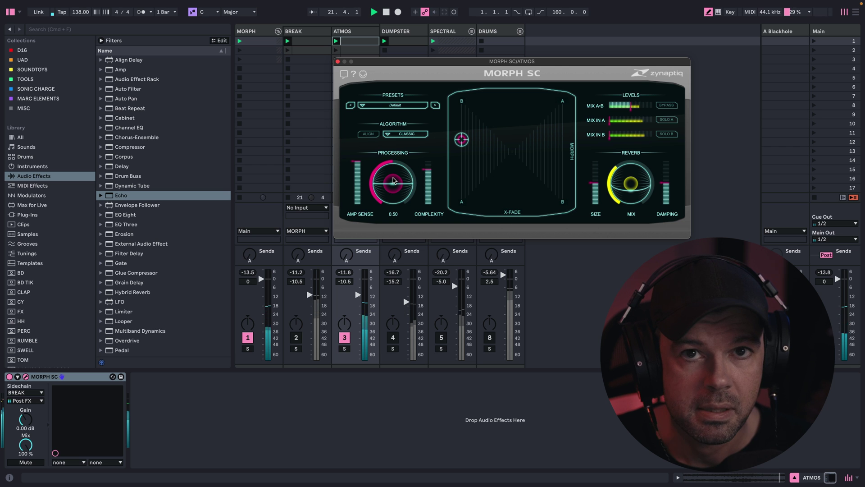
pyautogui.moveTo(393, 180)
pyautogui.mouseDown()
pyautogui.moveTo(394, 191)
pyautogui.moveTo(391, 176)
pyautogui.mouseUp()
pyautogui.moveTo(461, 140); pyautogui.dragTo(490, 154)
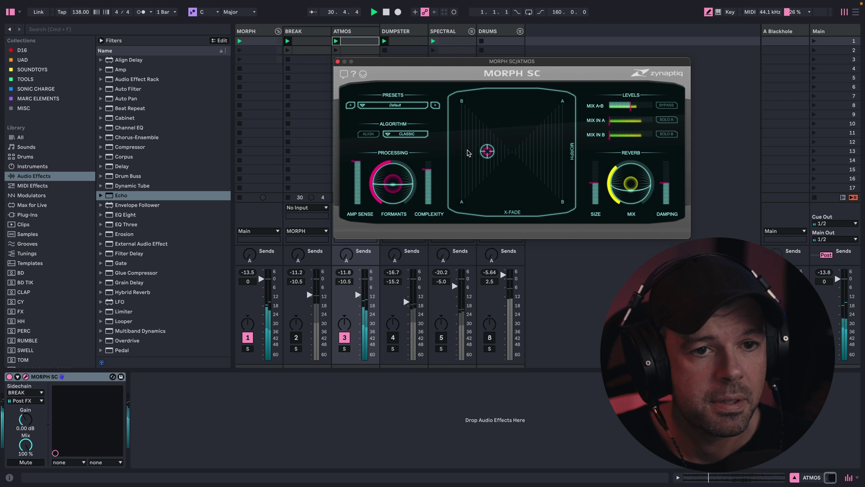
# - Launch the second BREAK clip and move the morph point to Morph 0.397, X-Fade 0.290
pyautogui.click(286, 50)
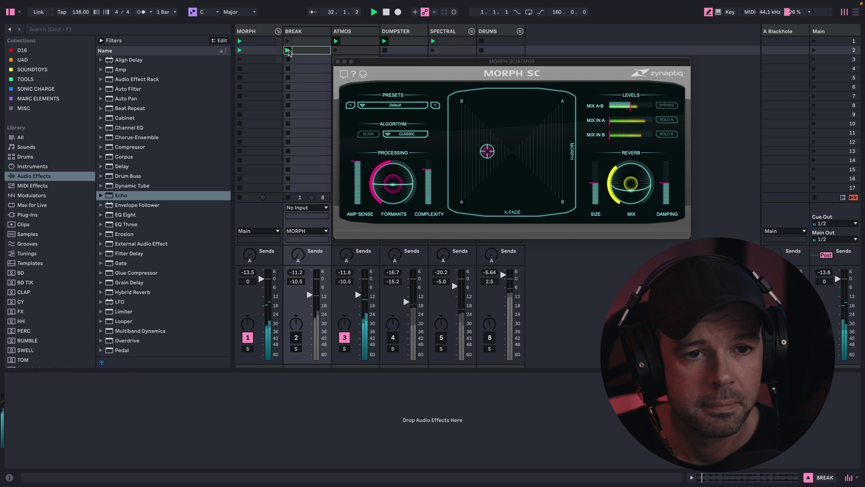
pyautogui.moveTo(487, 155)
pyautogui.moveTo(487, 155)
pyautogui.mouseDown()
pyautogui.moveTo(460, 153)
pyautogui.moveTo(462, 140)
pyautogui.moveTo(462, 186)
pyautogui.moveTo(502, 163)
pyautogui.moveTo(491, 165)
pyautogui.mouseUp()
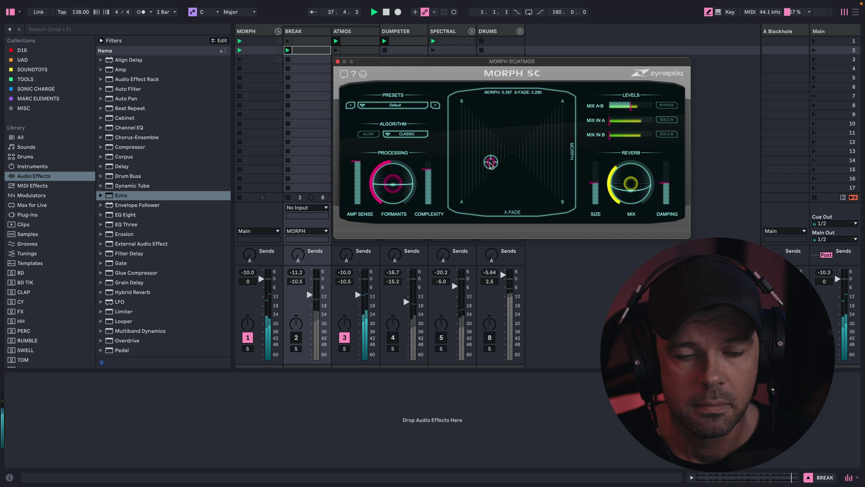
# - Launch the second ATMOS clip and unmute the DRUMS track, moving the plug-in window aside
pyautogui.click(349, 50)
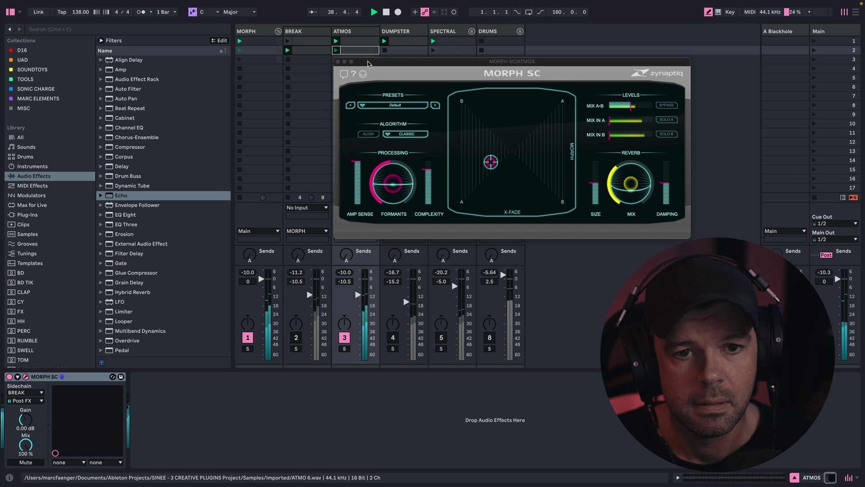
pyautogui.moveTo(368, 63); pyautogui.dragTo(440, 56)
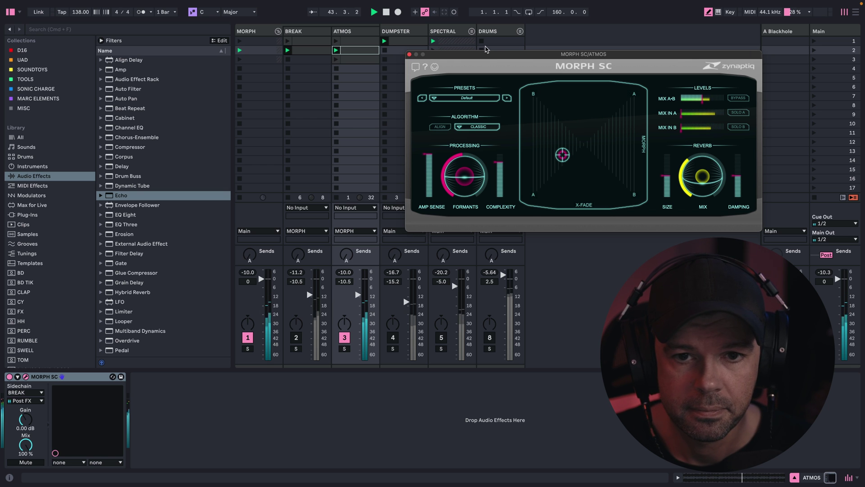
pyautogui.click(490, 338)
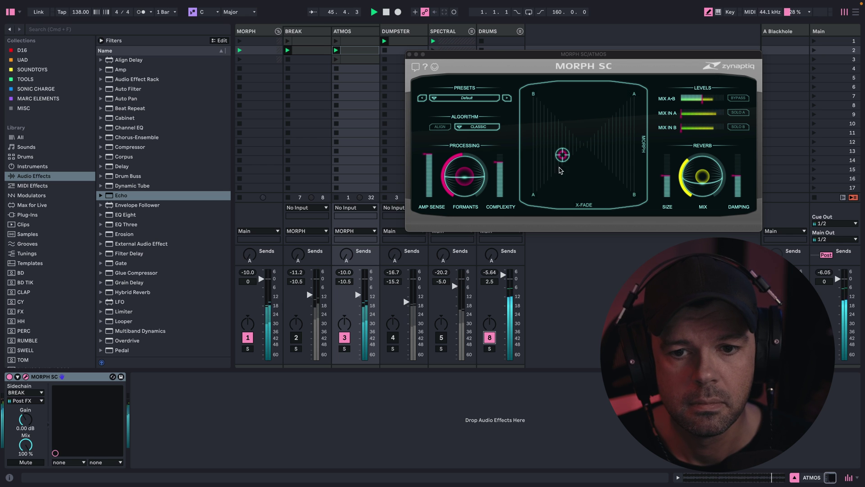
# - Sweep the morph point to Morph 0.295, X-Fade 0.656, launch the third ATMOS clip, and sweep back to low X-Fade
pyautogui.moveTo(561, 154); pyautogui.dragTo(600, 167)
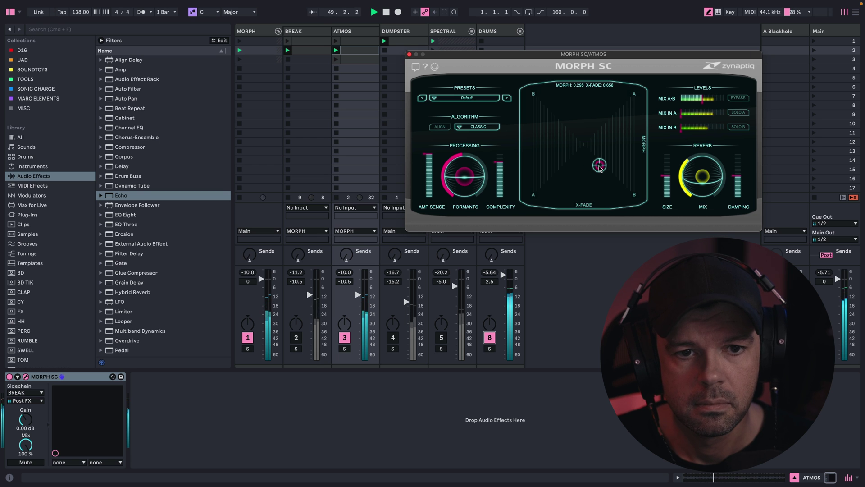
pyautogui.click(336, 60)
pyautogui.moveTo(608, 165)
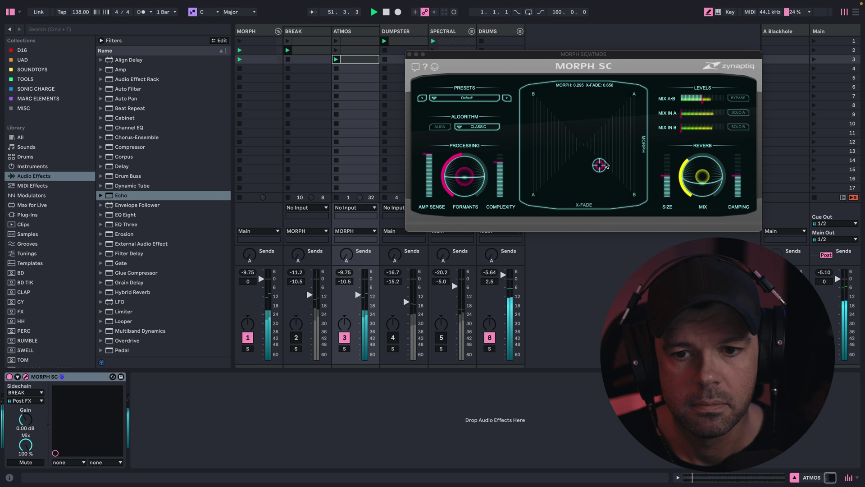
pyautogui.moveTo(603, 166); pyautogui.dragTo(544, 151)
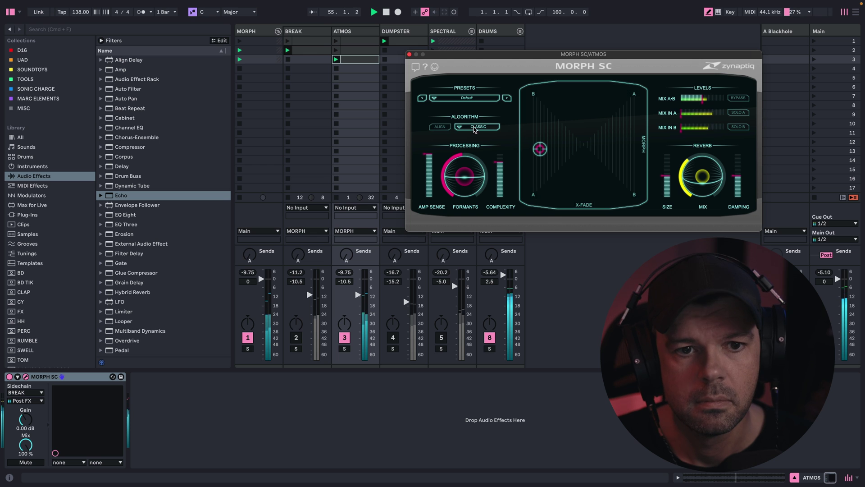
# - Launch the first ATMOS clip and set the MORPH SC algorithm to Tight
pyautogui.click(336, 42)
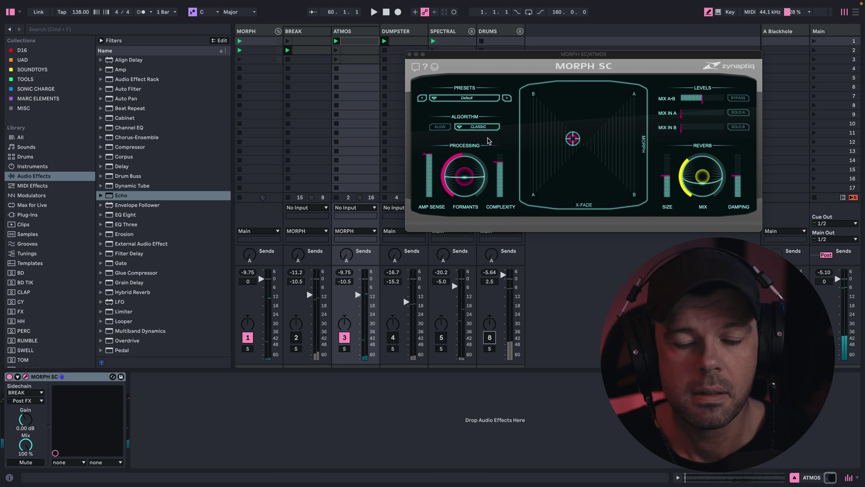
pyautogui.click(476, 128)
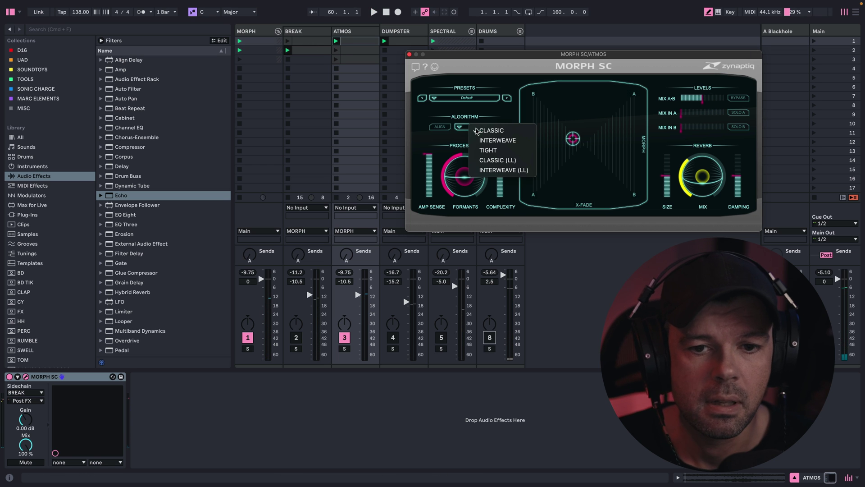
pyautogui.click(482, 151)
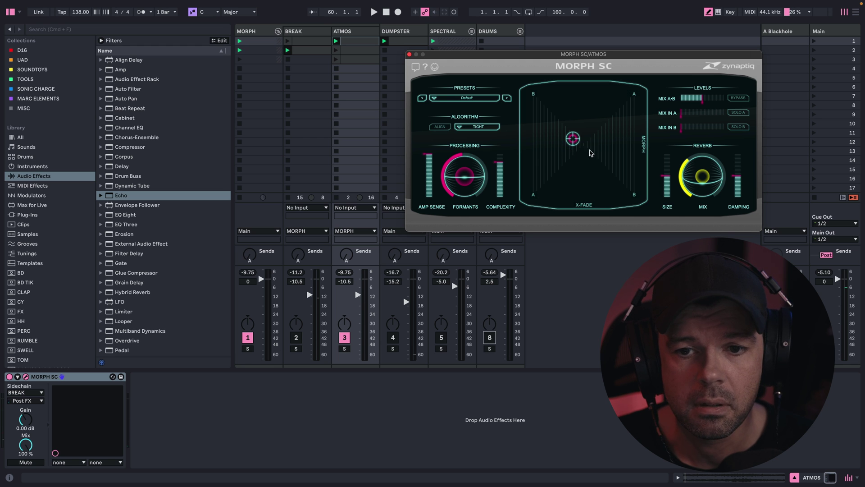
# - Play the Tight algorithm with the DRUMS track unmuted and move the morph point to Morph 0.558, X-Fade 0.000
pyautogui.press('space')
pyautogui.moveTo(572, 138); pyautogui.dragTo(535, 153)
pyautogui.click(488, 338)
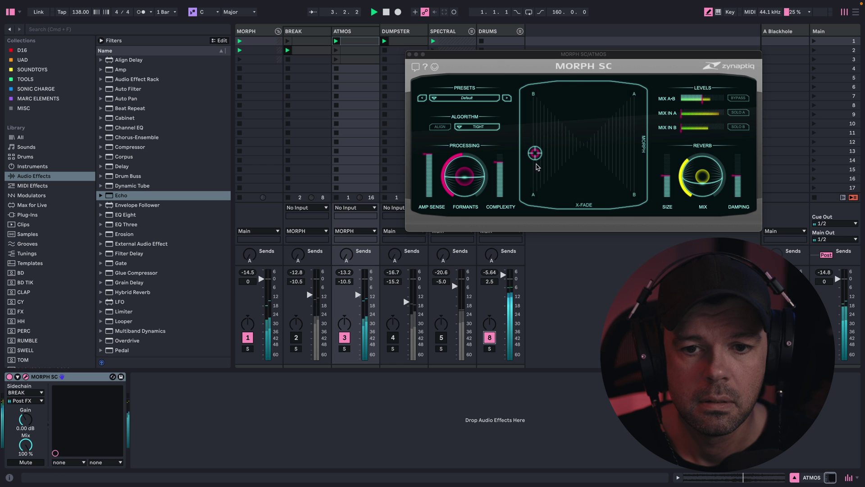
pyautogui.moveTo(535, 154); pyautogui.dragTo(535, 141)
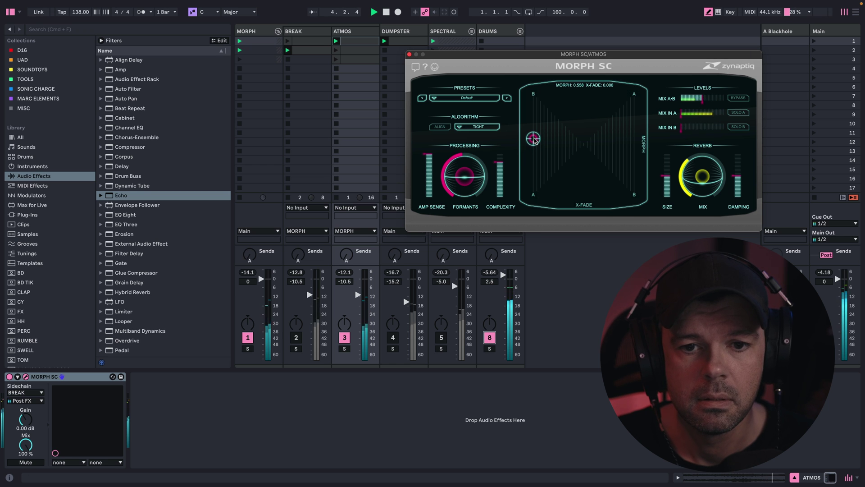
# - Set the ATMOS track volume to -8.2 dB and launch the first BREAK clip
pyautogui.moveTo(364, 305); pyautogui.dragTo(364, 301)
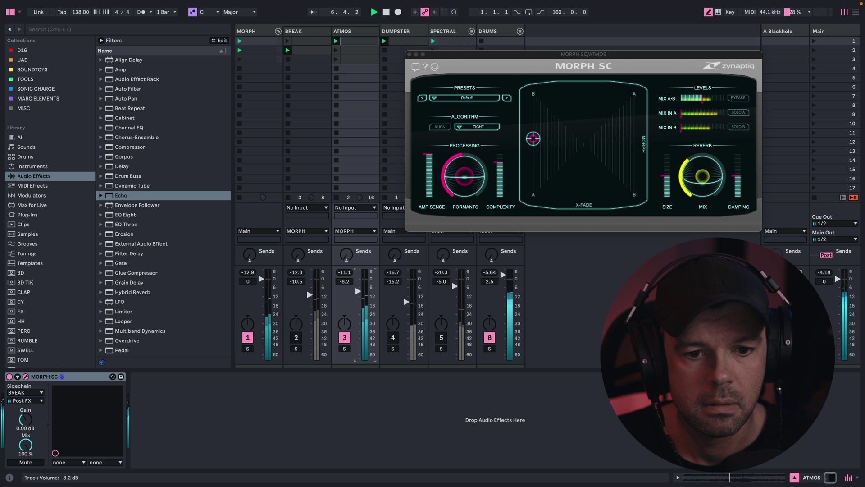
pyautogui.click(291, 41)
# - Move the morph point toward the upper centre of the pad and launch the third ATMOS clip
pyautogui.moveTo(536, 141)
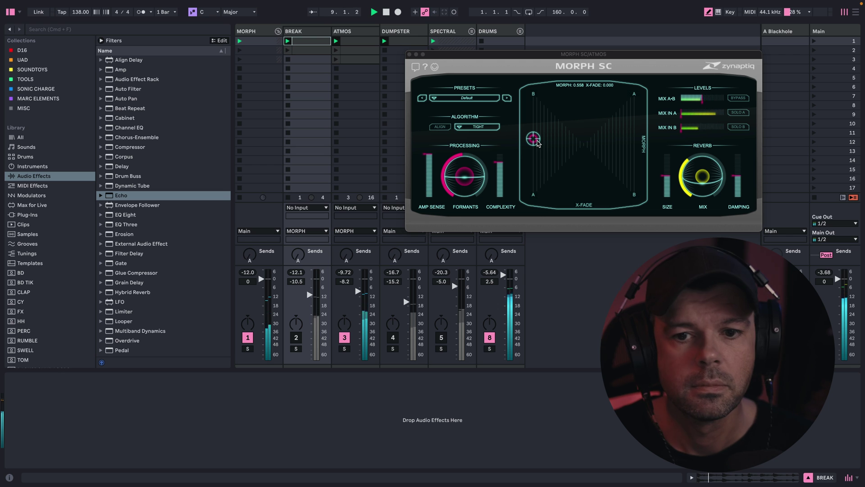
pyautogui.moveTo(537, 141); pyautogui.dragTo(575, 123)
pyautogui.click(336, 62)
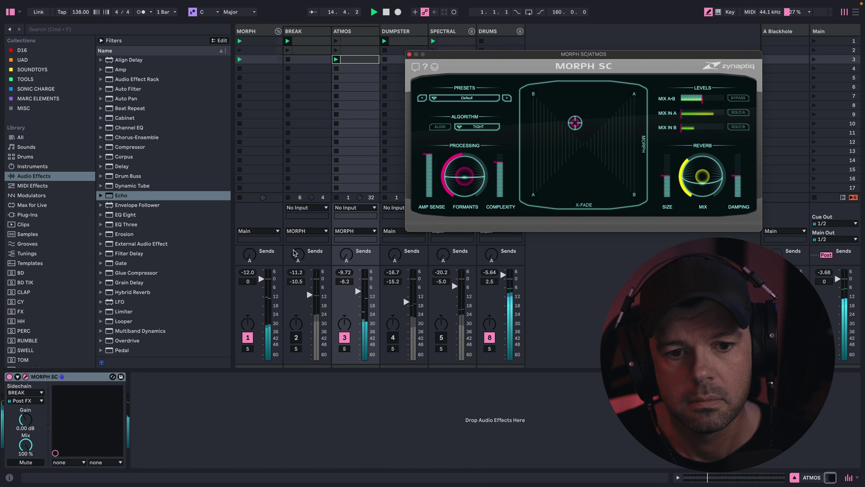
pyautogui.click(344, 281)
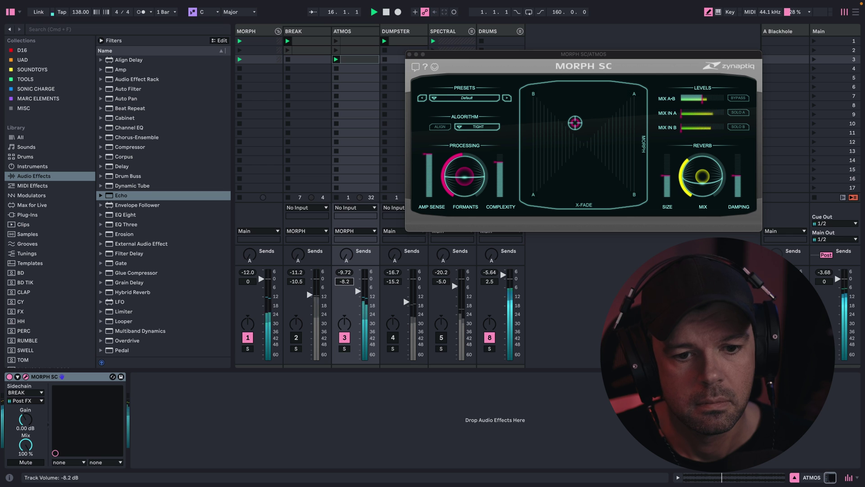
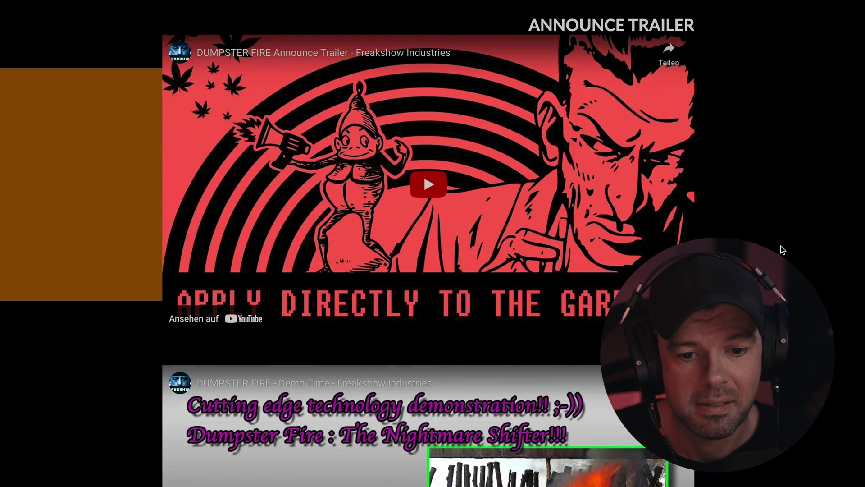
# - Read through the Dumpster Fire product page, from the trailer videos past the feature descriptions to the testimonials
pyautogui.scroll(-15, 779, 246)
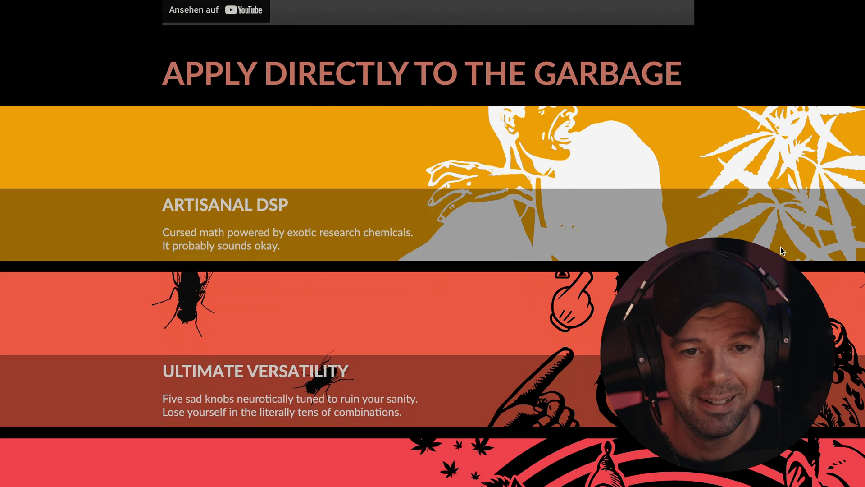
pyautogui.moveTo(163, 81); pyautogui.dragTo(728, 85)
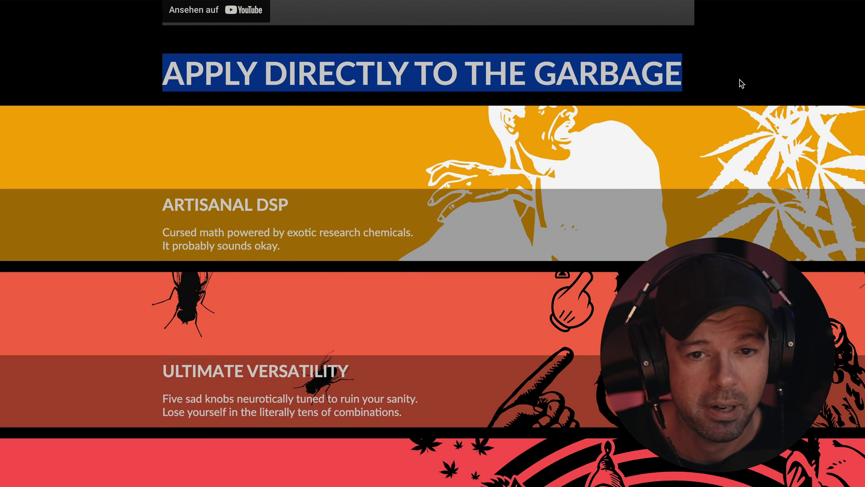
pyautogui.click(756, 92)
pyautogui.scroll(-8, 756, 113)
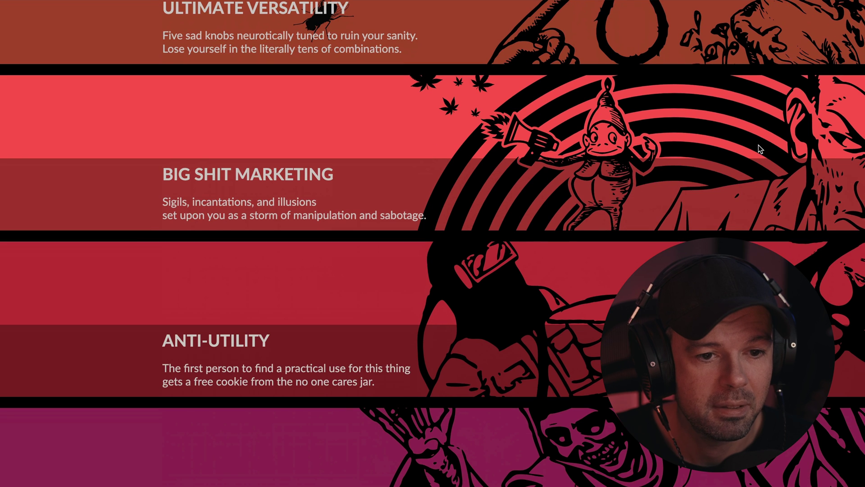
pyautogui.scroll(-2, 760, 149)
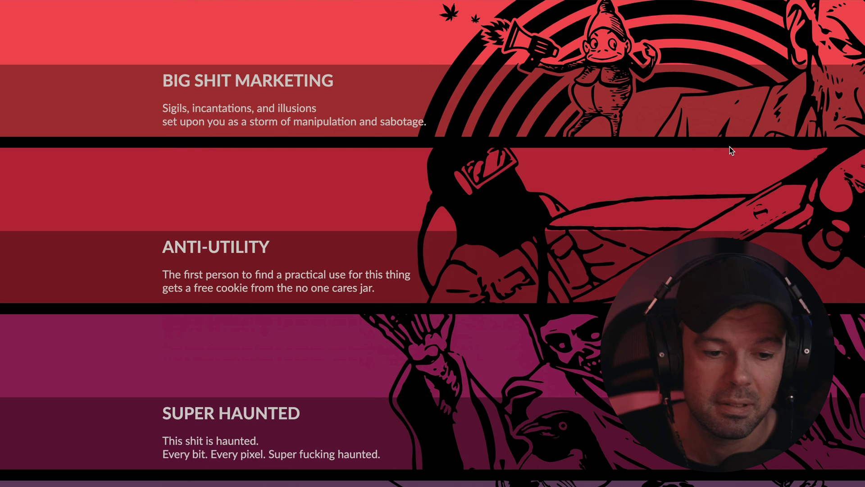
pyautogui.scroll(-2, 757, 200)
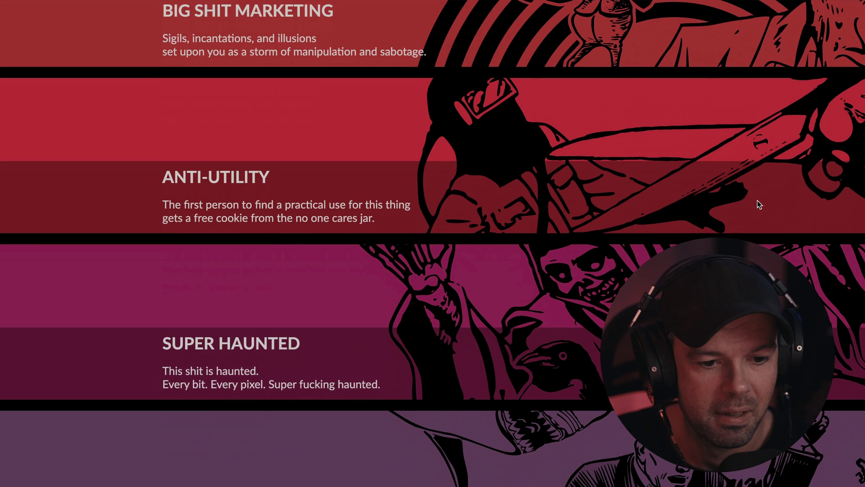
pyautogui.scroll(-3, 757, 205)
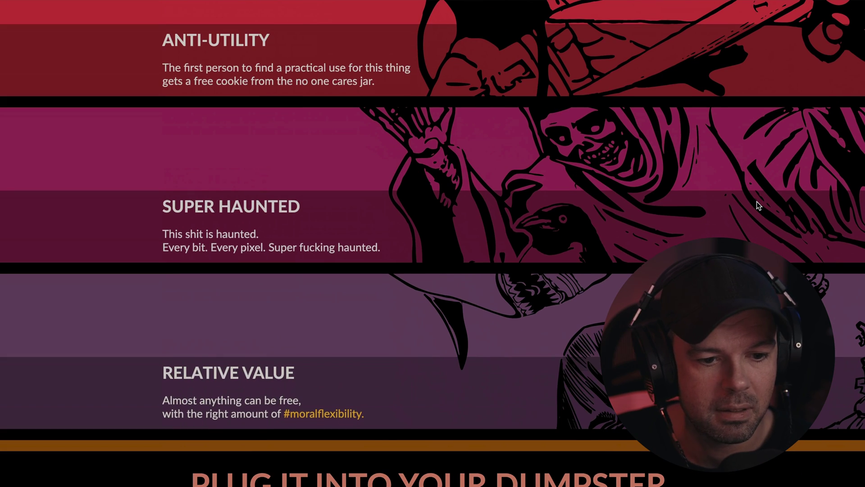
pyautogui.scroll(-15, 757, 202)
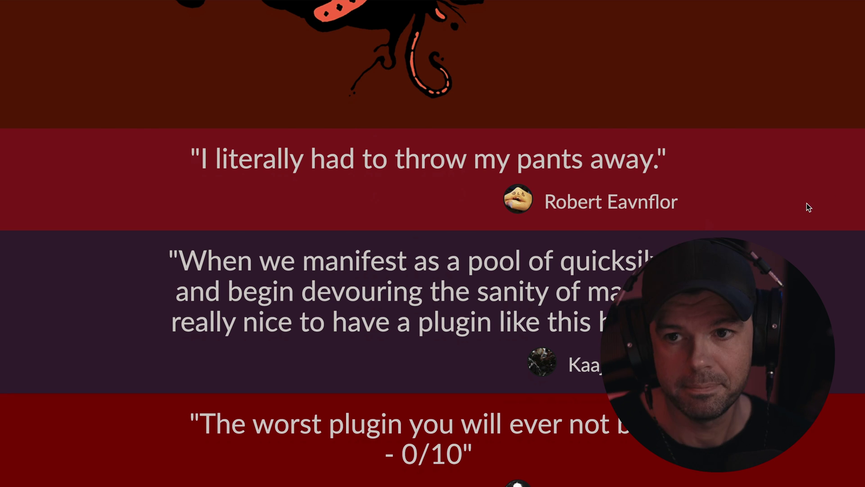
# - Switch to Ableton Live and play the DUMPSTER track's SEQ 13.wav clip with Dumpster Fire bypassed, checking its waveform
pyautogui.press('super+Tab')
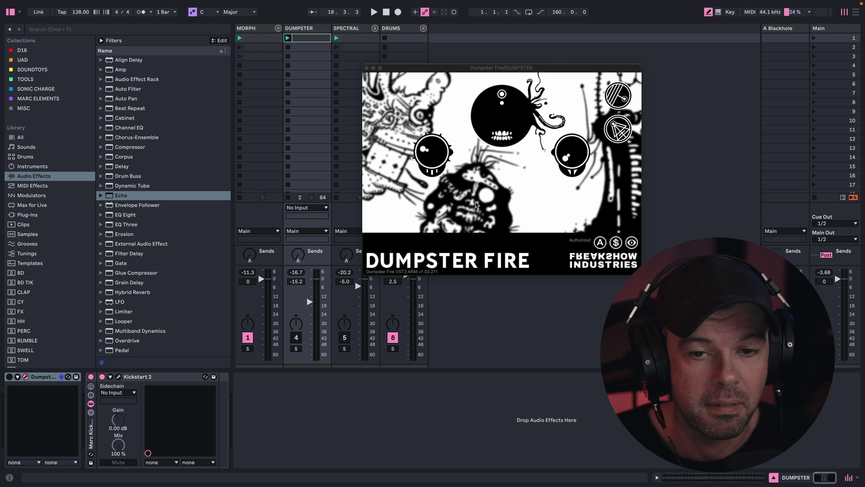
pyautogui.click(302, 39)
pyautogui.press('space')
pyautogui.press('space')
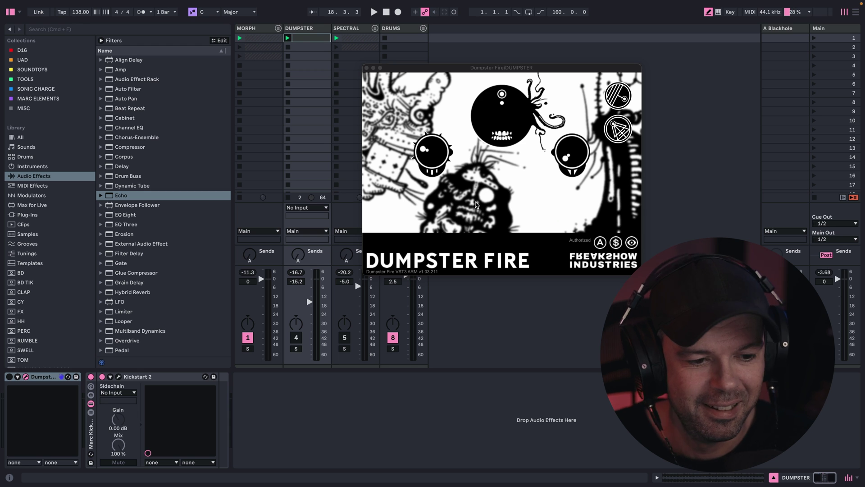
pyautogui.click(302, 39)
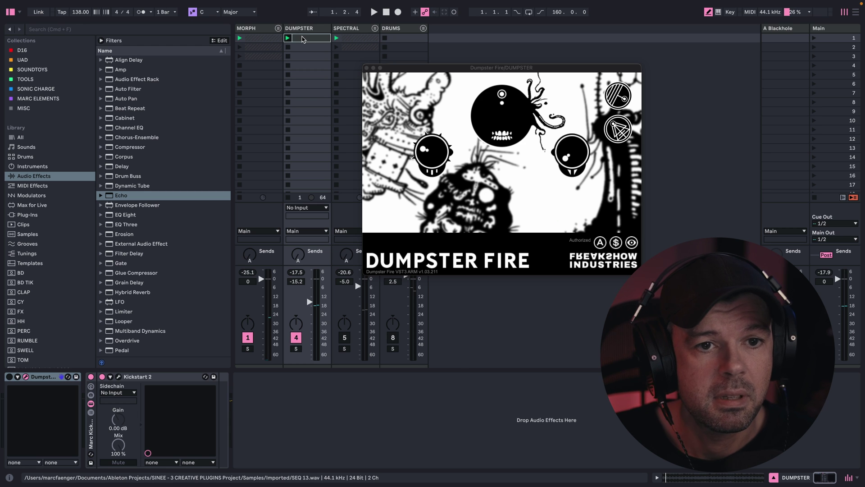
pyautogui.doubleClick(301, 39)
pyautogui.press('space')
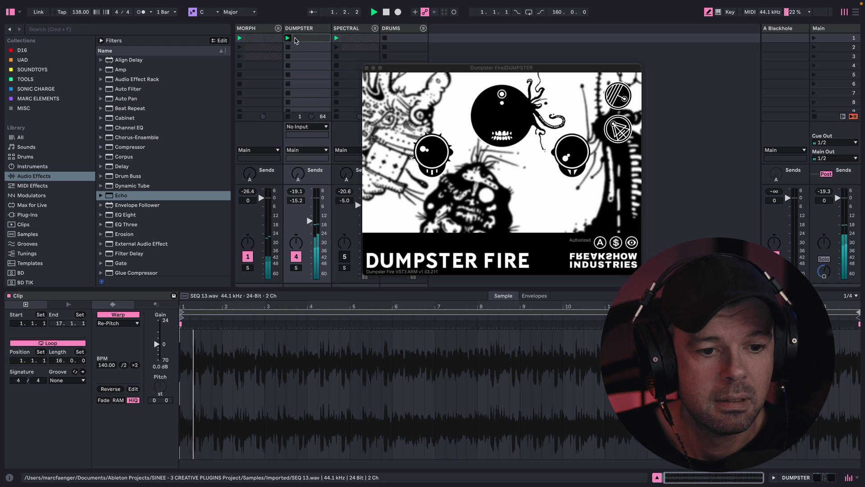
pyautogui.hotkey('shift', 'Tab')
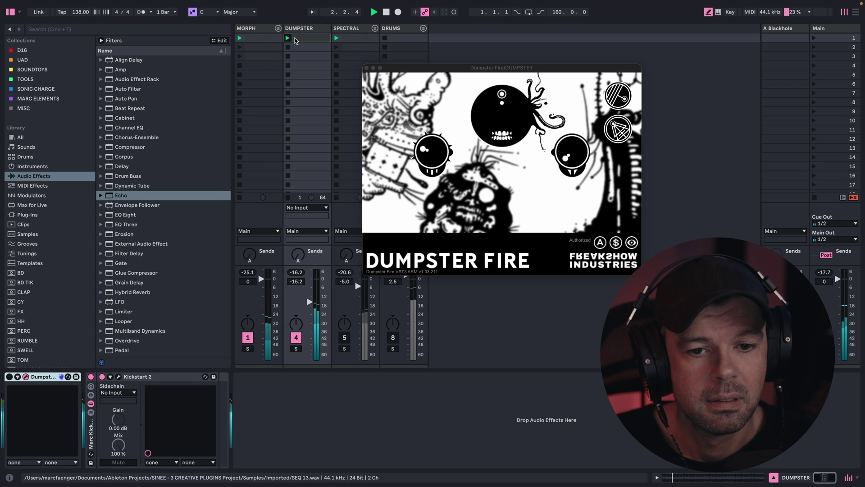
pyautogui.press('space')
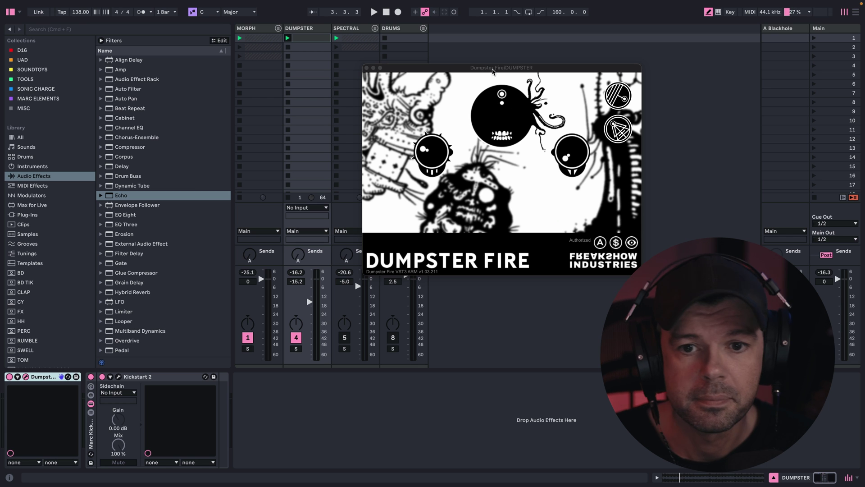
# - Play the DUMPSTER loop through the enabled Dumpster Fire, stop playback and turn down the plug-in's left face knob
pyautogui.press('space')
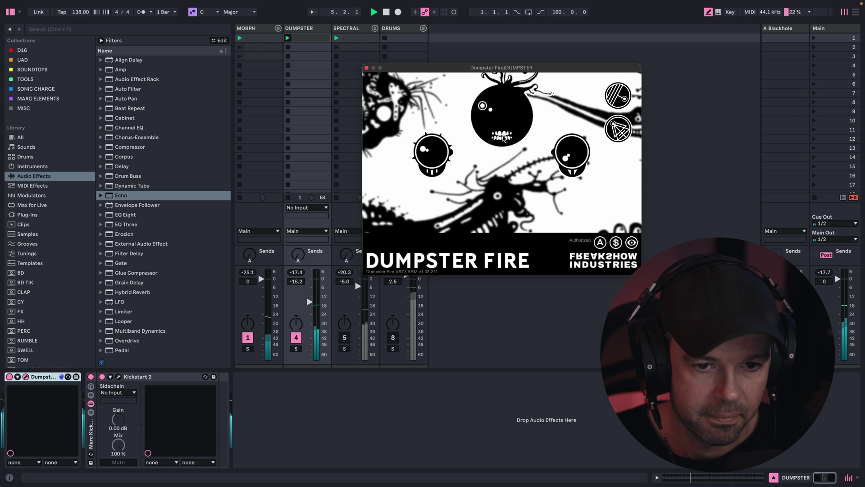
pyautogui.press('space')
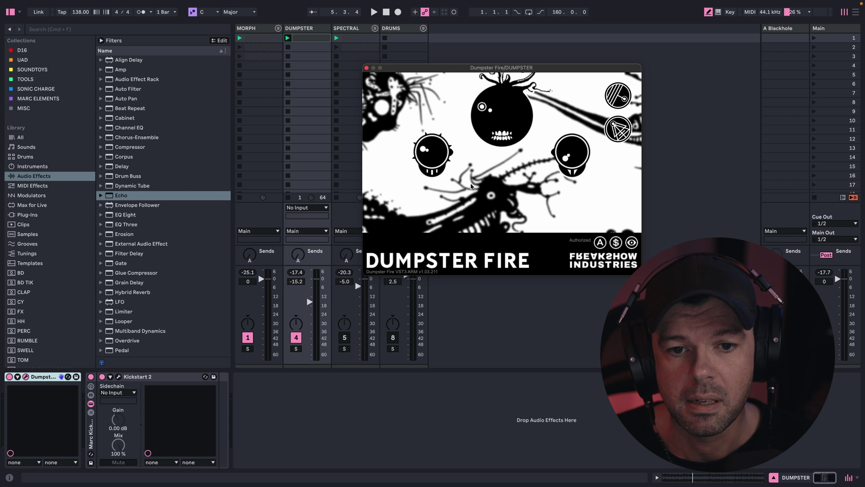
pyautogui.moveTo(435, 160); pyautogui.dragTo(451, 209)
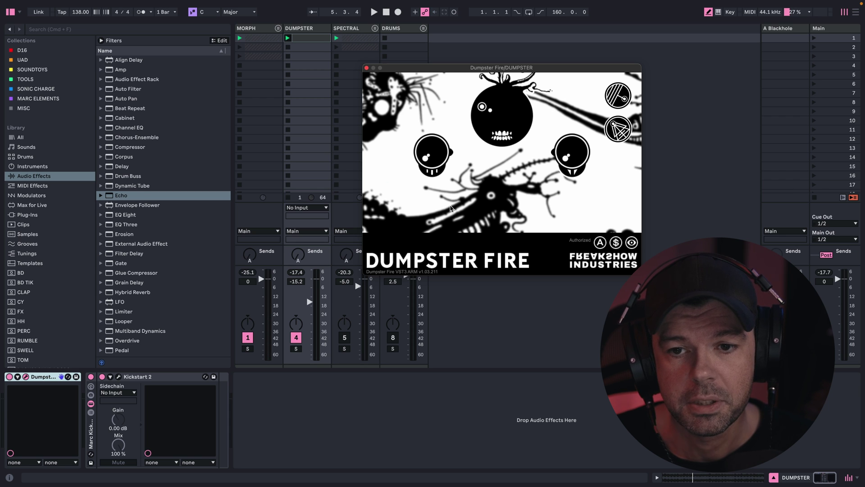
# - Examine the captions of the two small round controls beside Dumpster Fire's faces
pyautogui.click(622, 99)
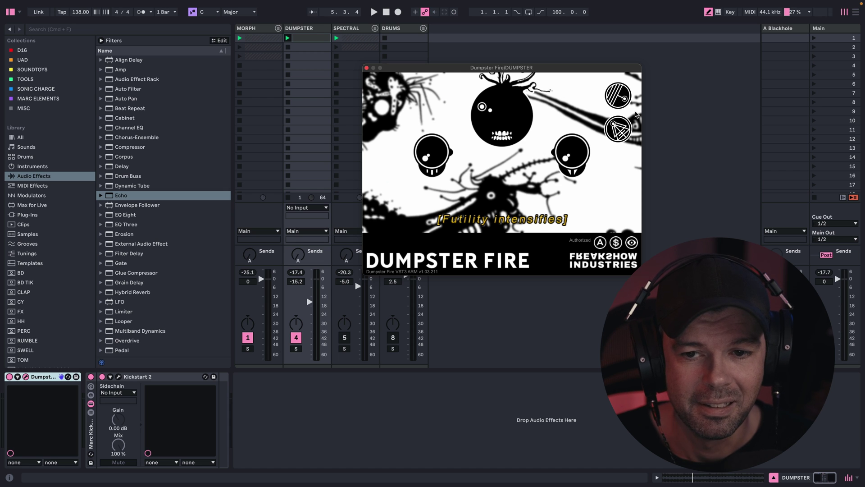
pyautogui.click(618, 129)
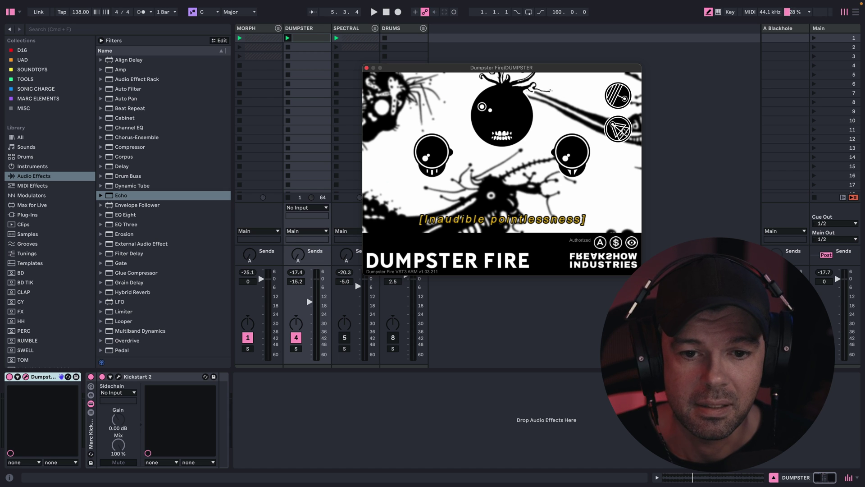
pyautogui.click(624, 103)
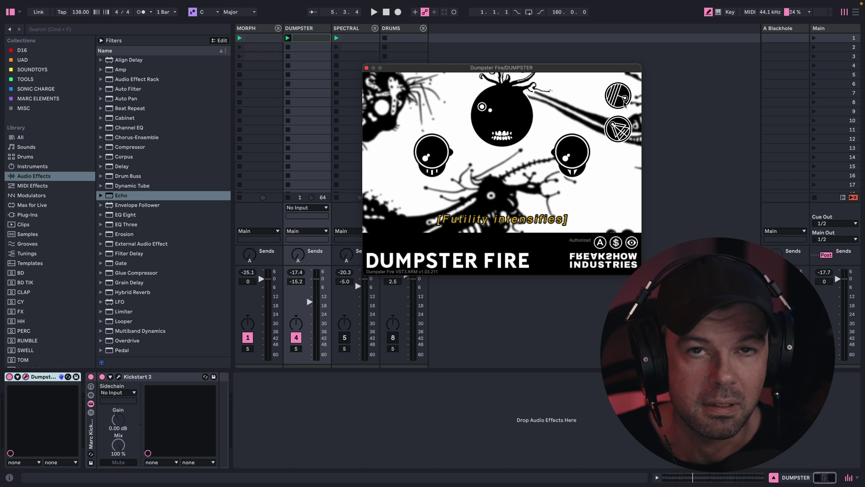
# - Start playback and turn up the right and left face knobs in Dumpster Fire
pyautogui.press('space')
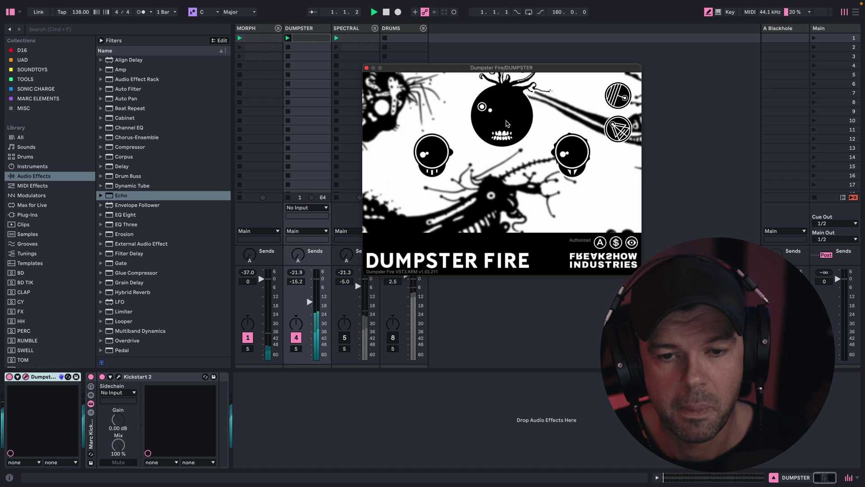
pyautogui.moveTo(585, 170); pyautogui.dragTo(575, 144)
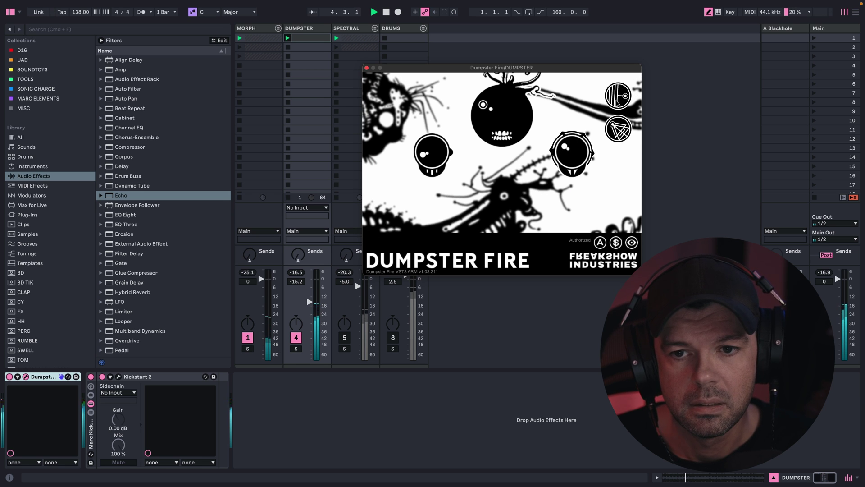
pyautogui.moveTo(435, 152); pyautogui.dragTo(439, 136)
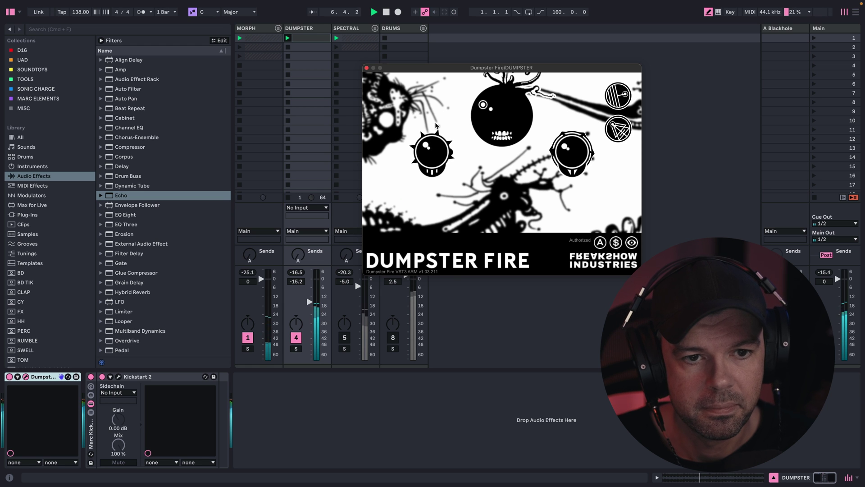
# - Send the DUMPSTER track to A-Blackhole at -6.7 dB and activate the DRUMS track
pyautogui.moveTo(298, 255); pyautogui.dragTo(297, 250)
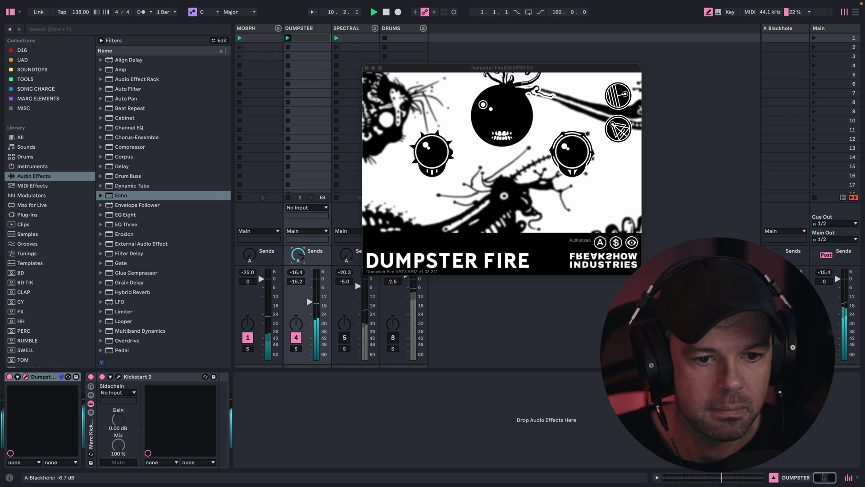
pyautogui.click(393, 337)
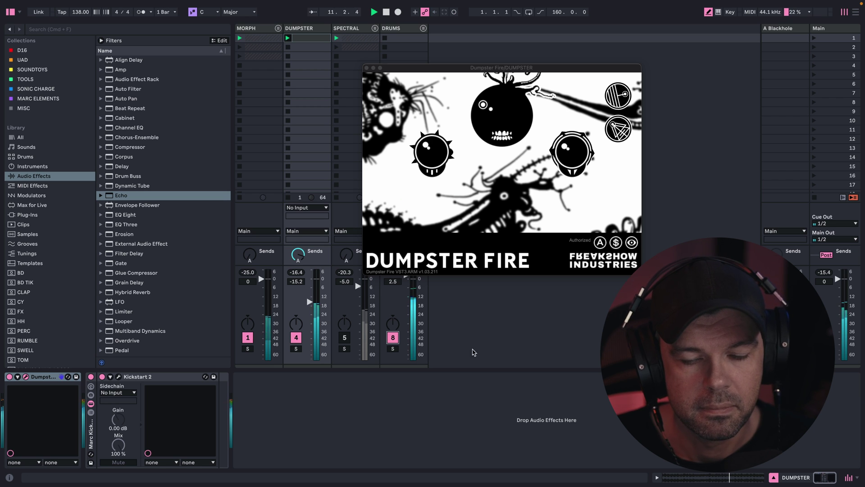
pyautogui.click(394, 28)
pyautogui.click(298, 27)
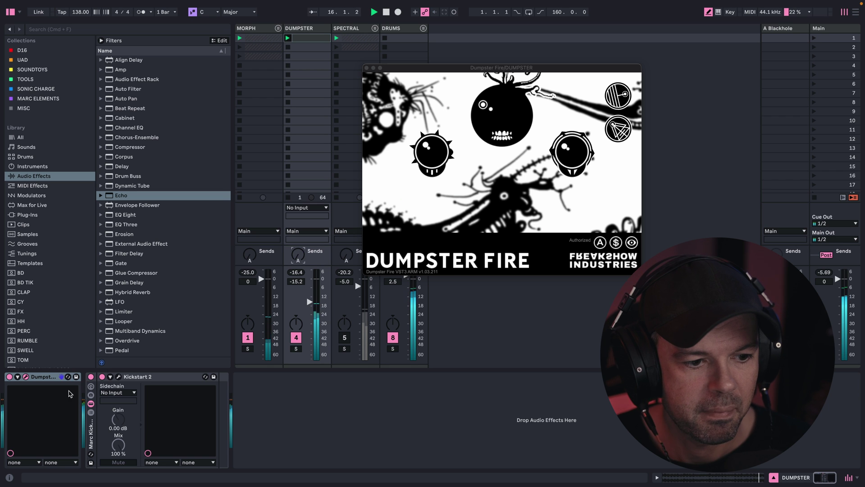
# - Bypass Dumpster Fire during playback, readjust its large central head, and re-enable the effect
pyautogui.click(9, 377)
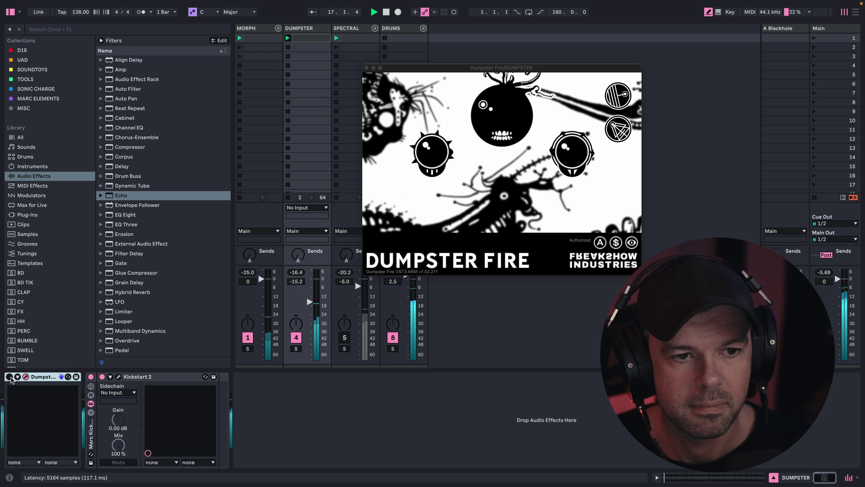
pyautogui.click(514, 118)
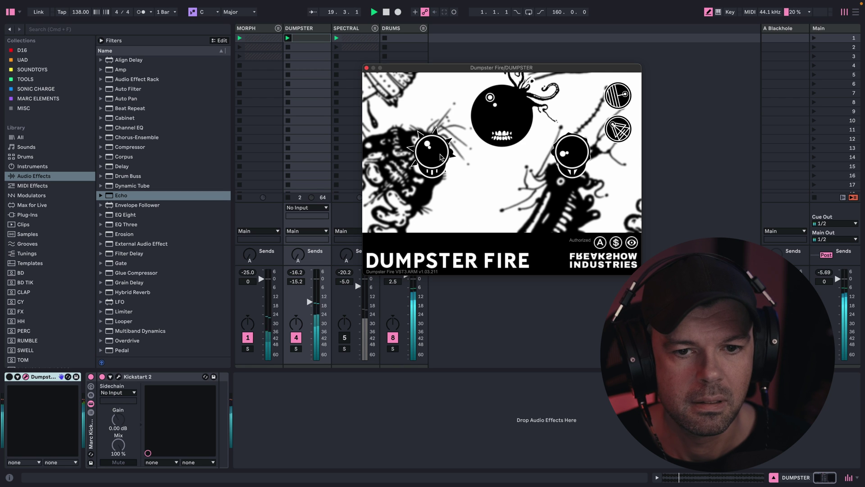
pyautogui.click(7, 386)
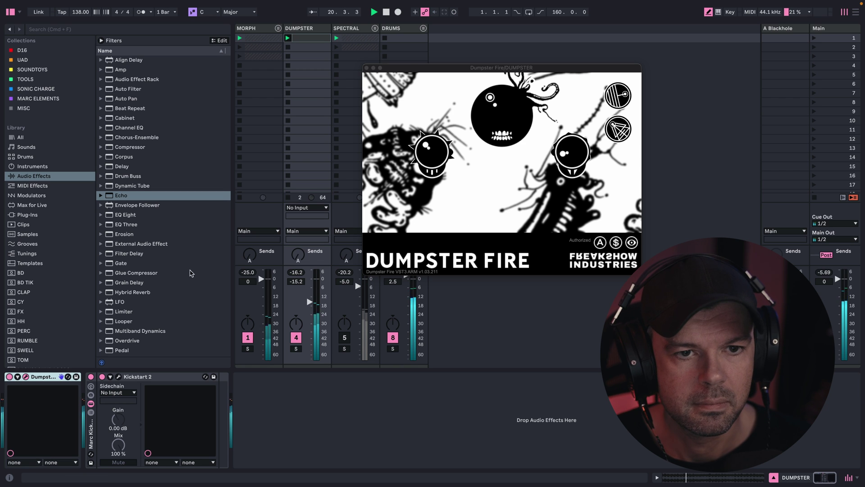
# - Set the DUMPSTER track's A-Blackhole send to -6.7 dB and vary Dumpster Fire's lower small control and right face knob
pyautogui.click(298, 255)
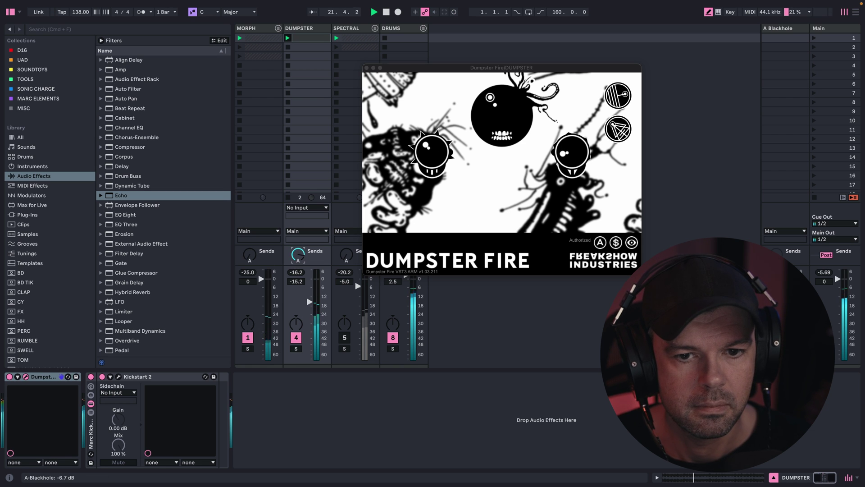
pyautogui.click(625, 121)
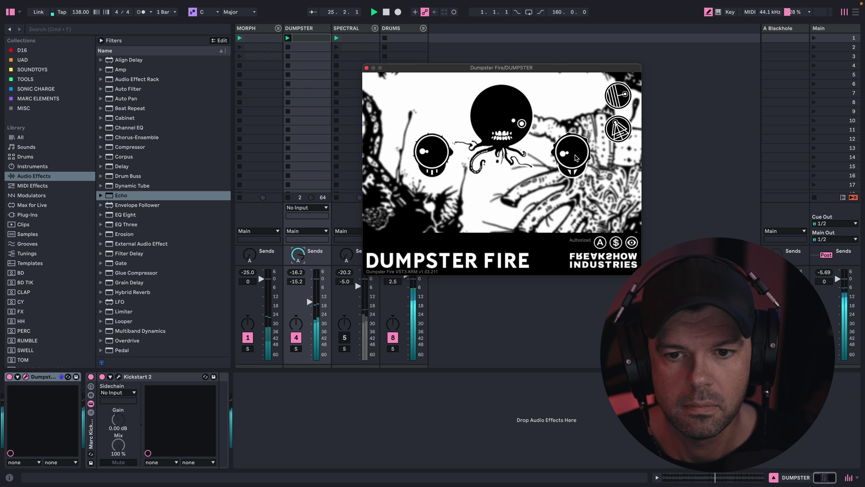
pyautogui.moveTo(577, 147); pyautogui.dragTo(582, 129)
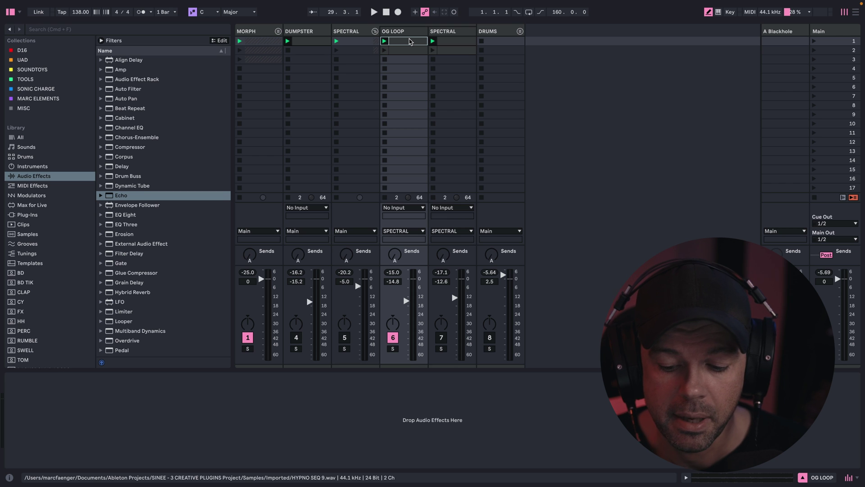
# - Open Spectral DroneMaker on the SPECTRAL track inside the group, activate the SPECTRAL group and play the original OG LOOP
pyautogui.press('Right')
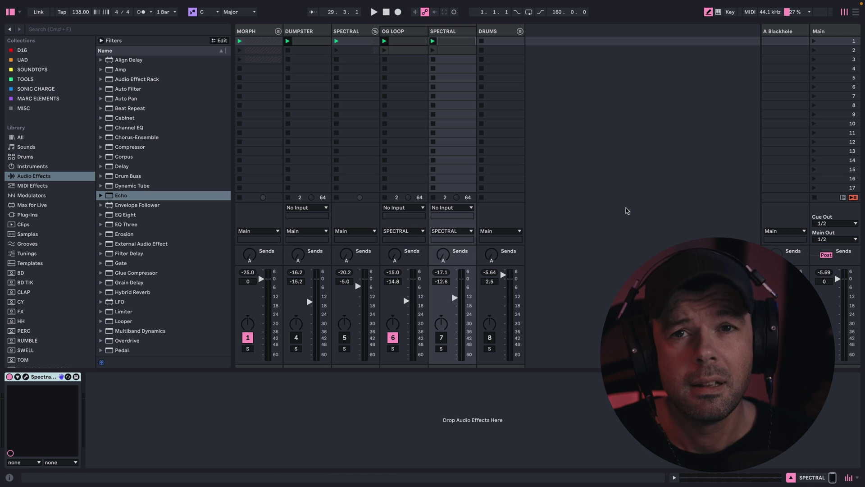
pyautogui.click(21, 385)
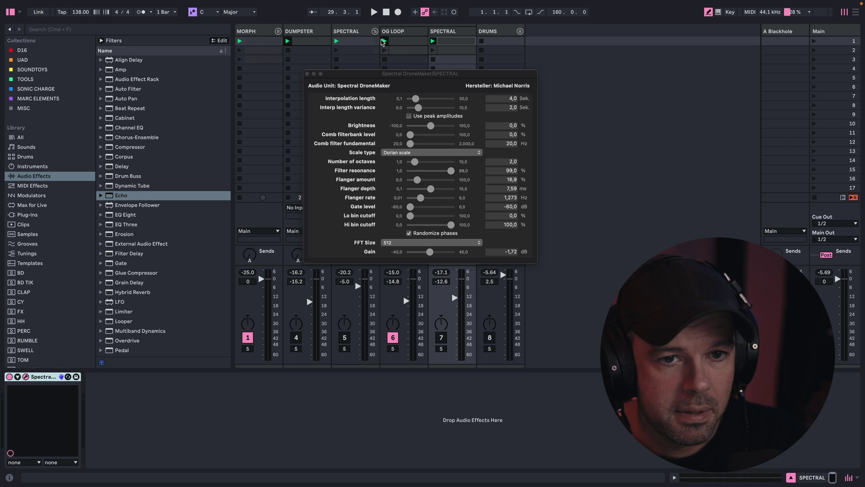
pyautogui.click(347, 339)
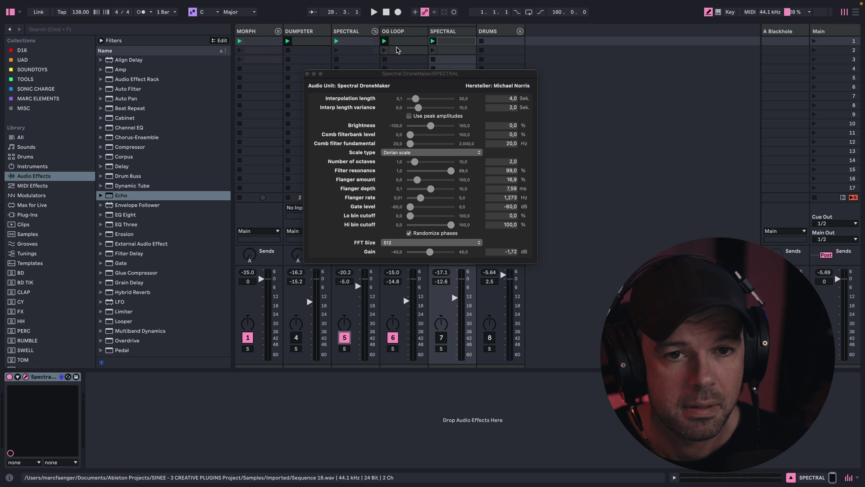
pyautogui.press('space')
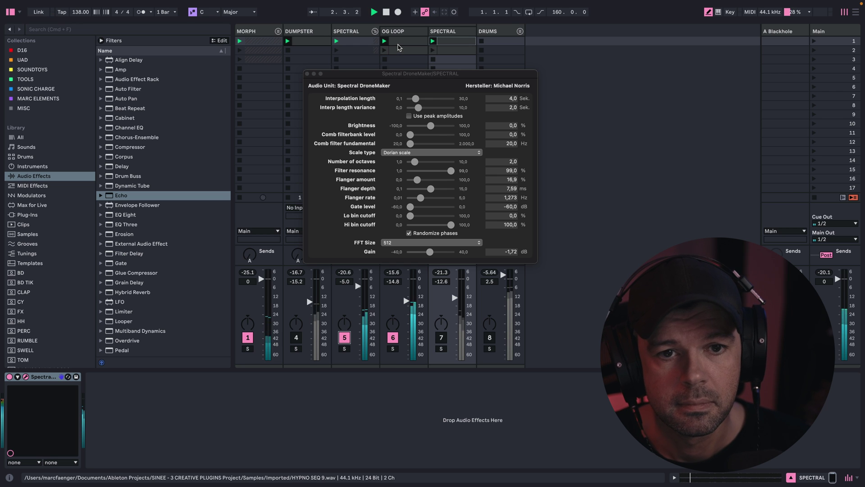
# - Audition the OG LOOP track's second clip and return to its first clip
pyautogui.click(400, 53)
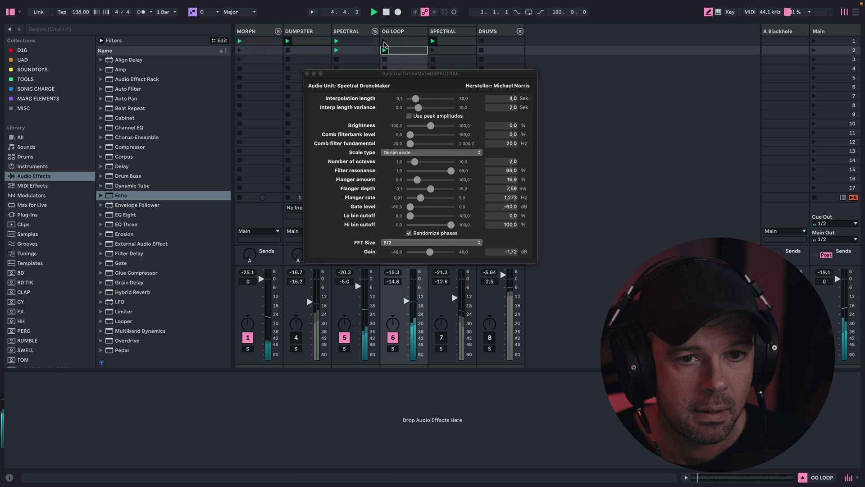
pyautogui.click(385, 41)
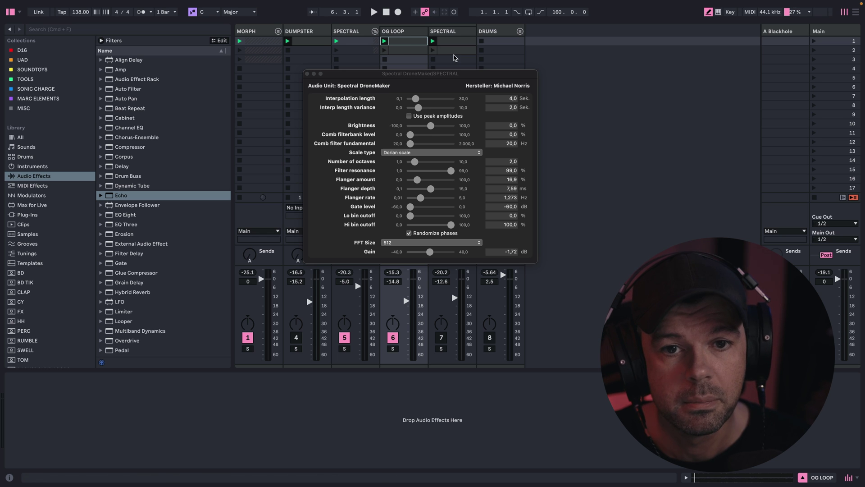
# - Solo the SPECTRAL track inside the group and audition its first clip, HYPNO SEQ 9, viewing the clip's waveform
pyautogui.click(446, 32)
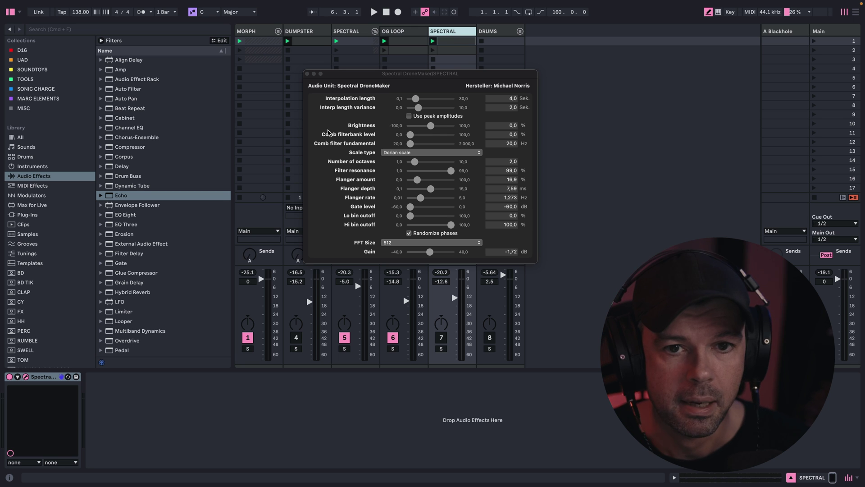
pyautogui.click(441, 349)
pyautogui.click(432, 41)
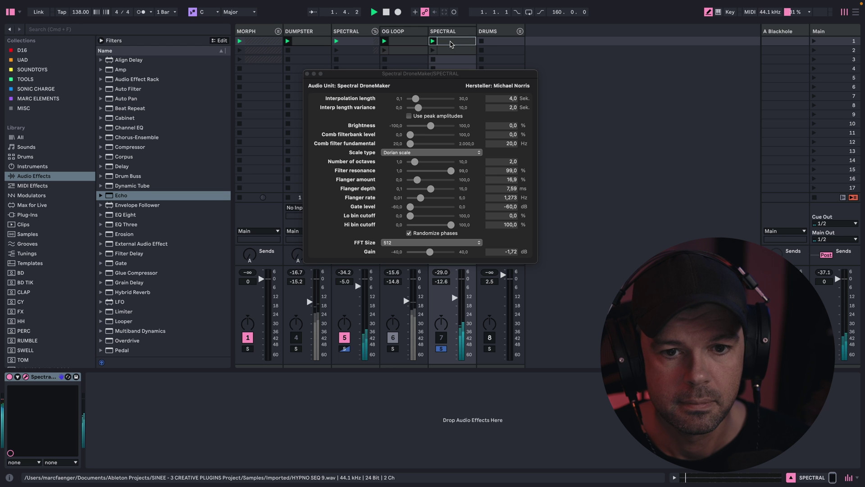
pyautogui.click(434, 45)
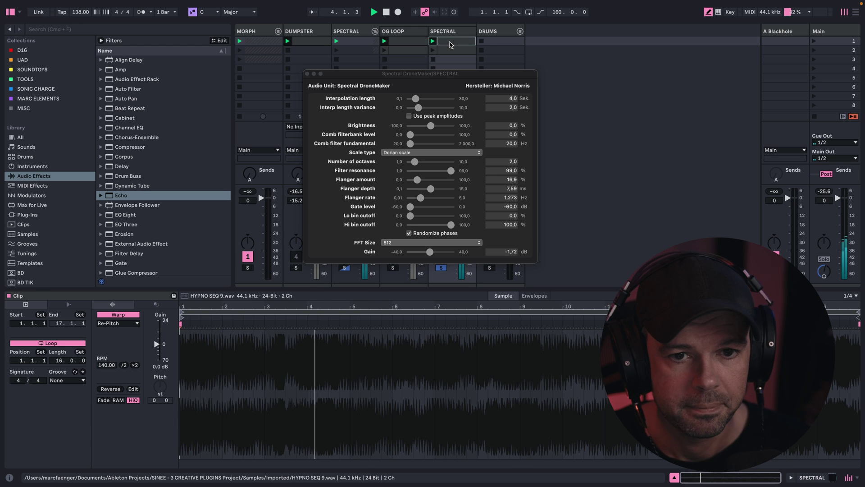
pyautogui.click(469, 85)
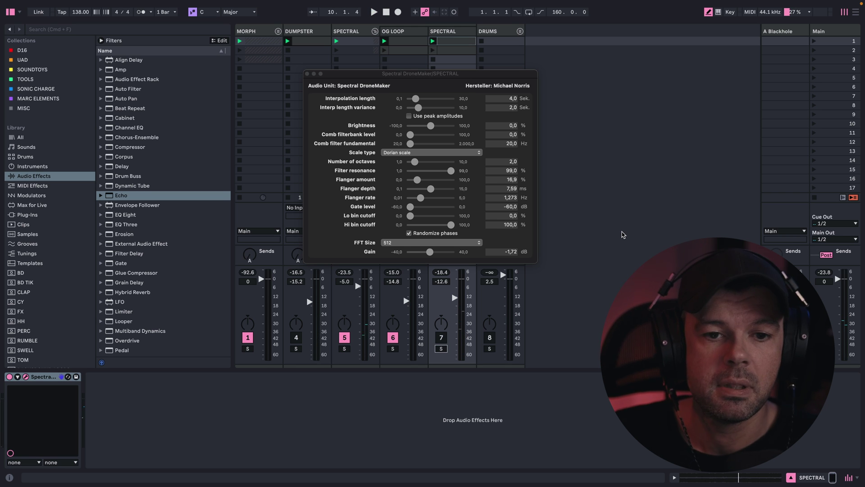
# - Set Spectral DroneMaker's FFT size to 4096 and solo the SPECTRAL track to hear it
pyautogui.click(391, 244)
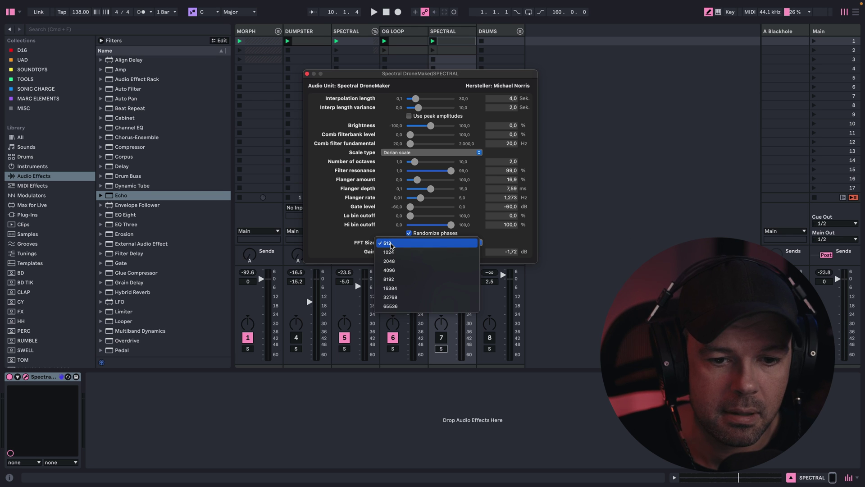
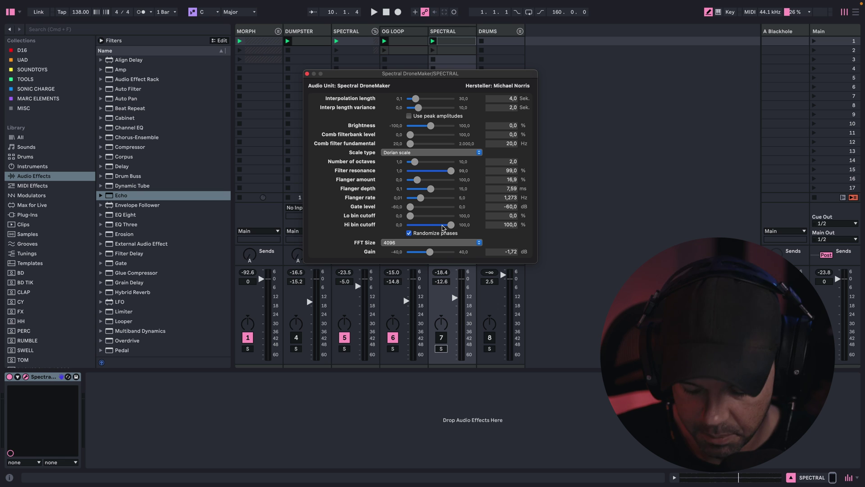
pyautogui.click(441, 348)
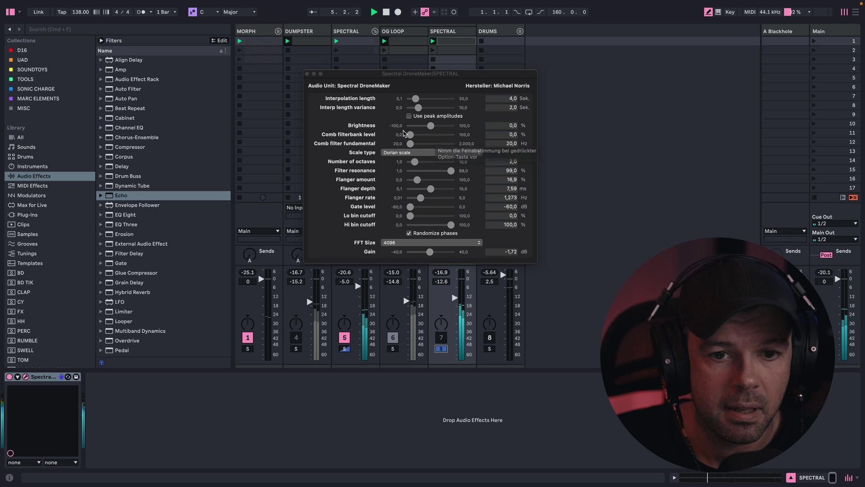
# - Review Spectral DroneMaker's scale types, comb filter controls and low and high bin cutoffs, keeping the Dorian scale
pyautogui.click(411, 153)
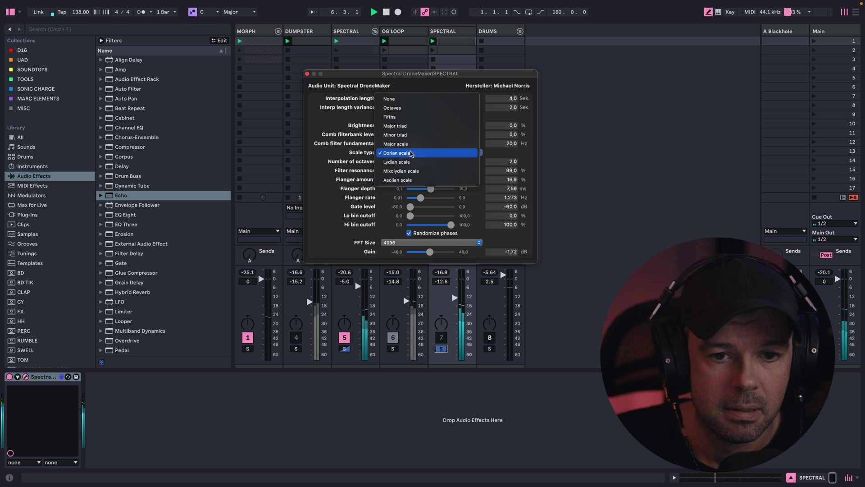
pyautogui.click(408, 154)
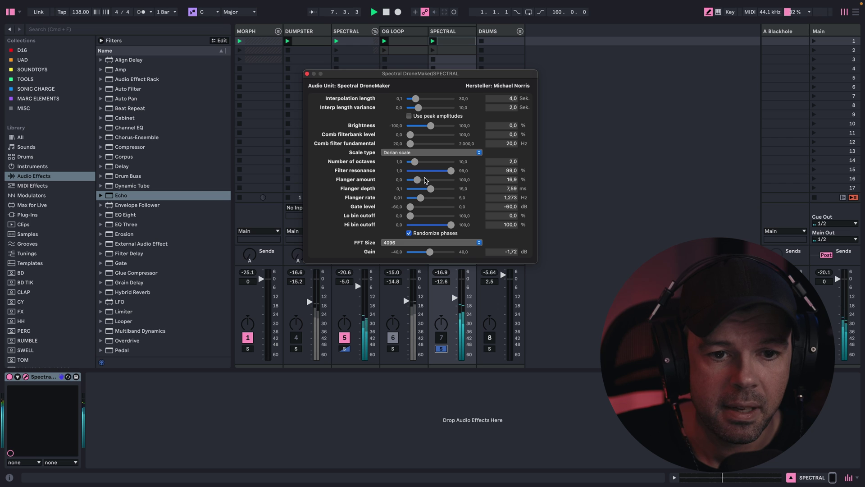
pyautogui.moveTo(418, 145)
pyautogui.mouseDown()
pyautogui.moveTo(435, 144)
pyautogui.moveTo(393, 137)
pyautogui.moveTo(405, 146)
pyautogui.mouseUp()
pyautogui.click(428, 134)
pyautogui.moveTo(411, 217); pyautogui.dragTo(455, 226)
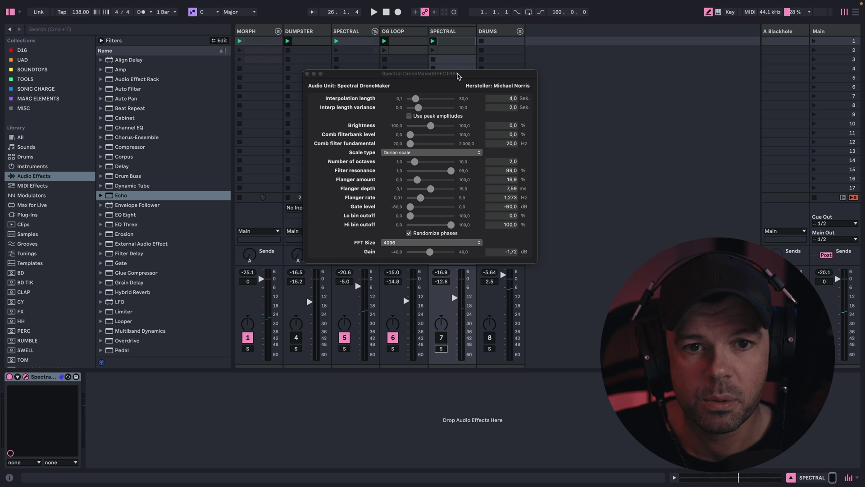
# - Activate the SPECTRAL track inside the group during playback and move the Spectral DroneMaker window clear of the tracks
pyautogui.press('space')
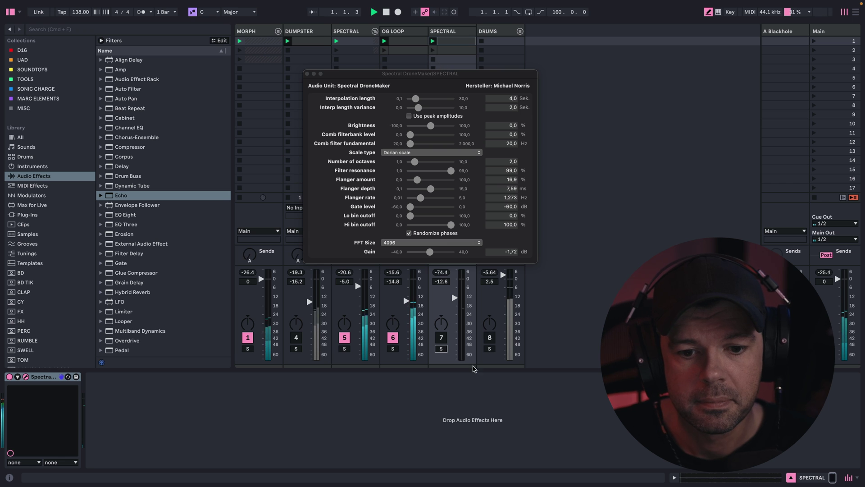
pyautogui.click(441, 338)
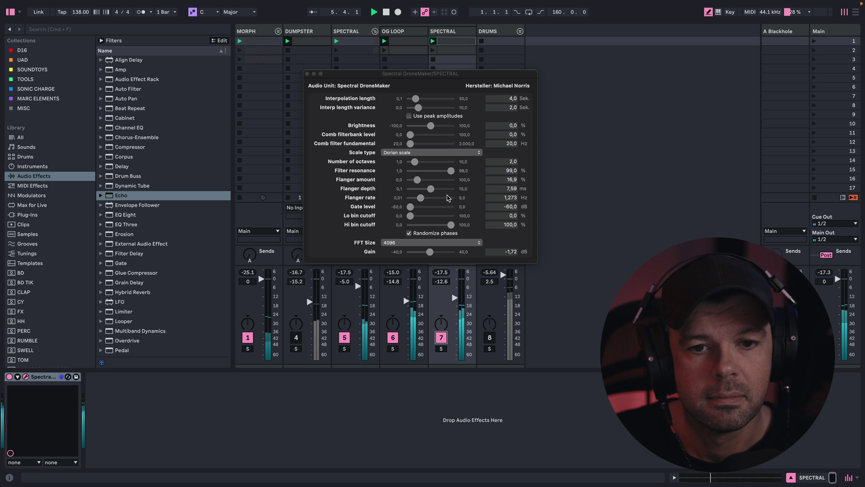
pyautogui.moveTo(477, 73); pyautogui.dragTo(682, 56)
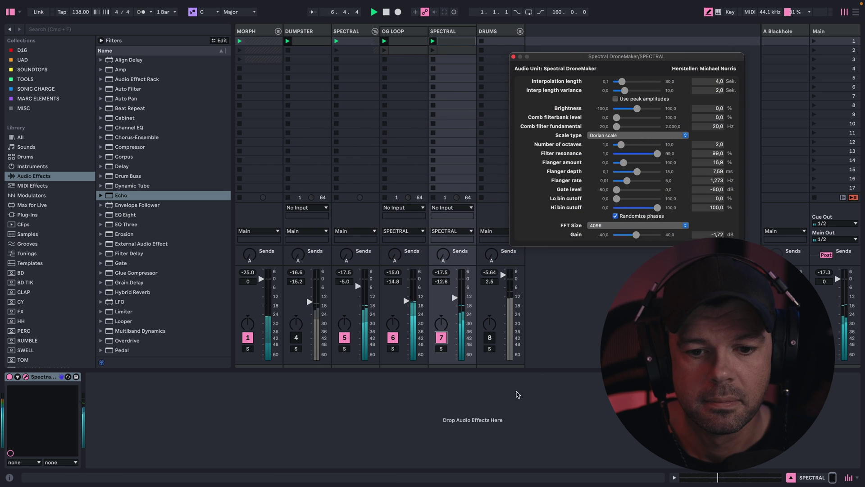
# - Compare the loop with and without the SPECTRAL track's drone layer on the group's first and second rows of clips
pyautogui.click(441, 338)
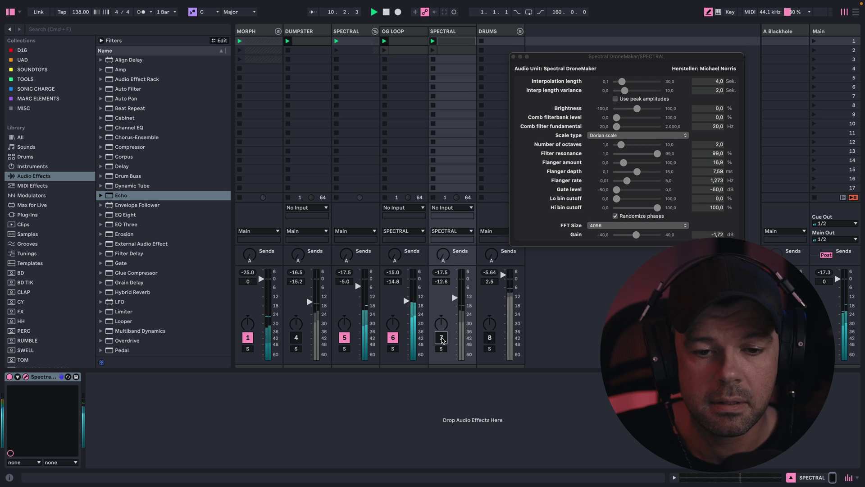
pyautogui.click(441, 337)
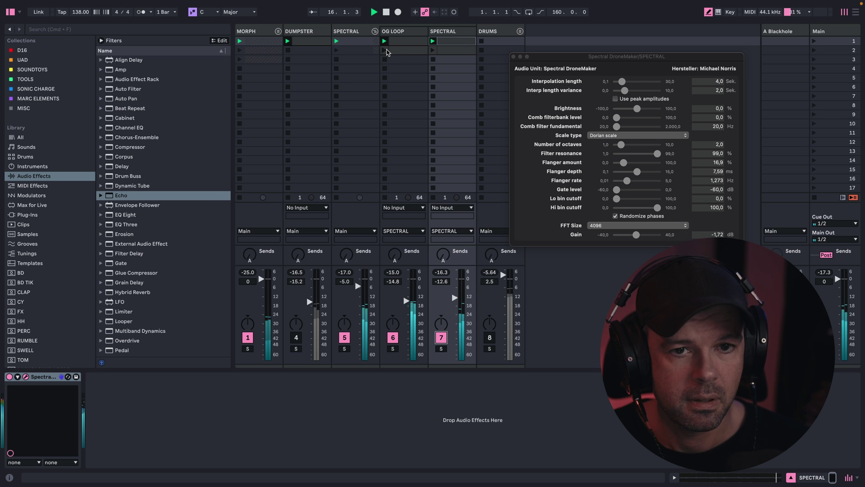
pyautogui.click(339, 51)
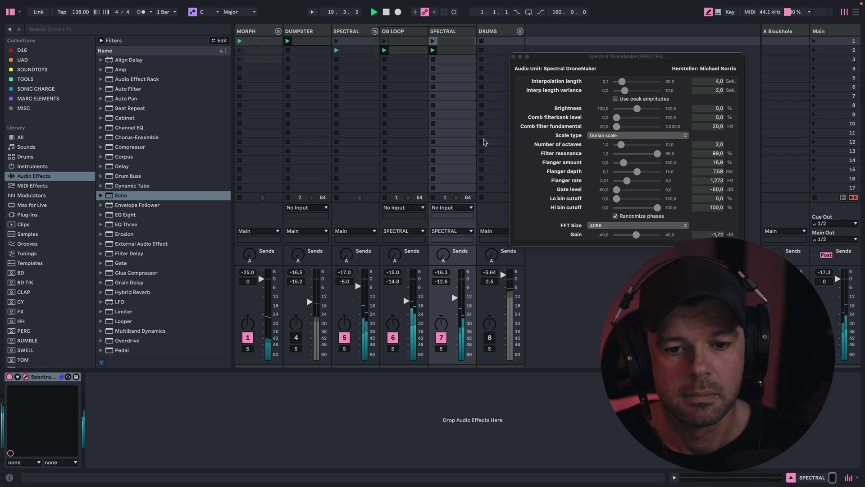
pyautogui.click(441, 337)
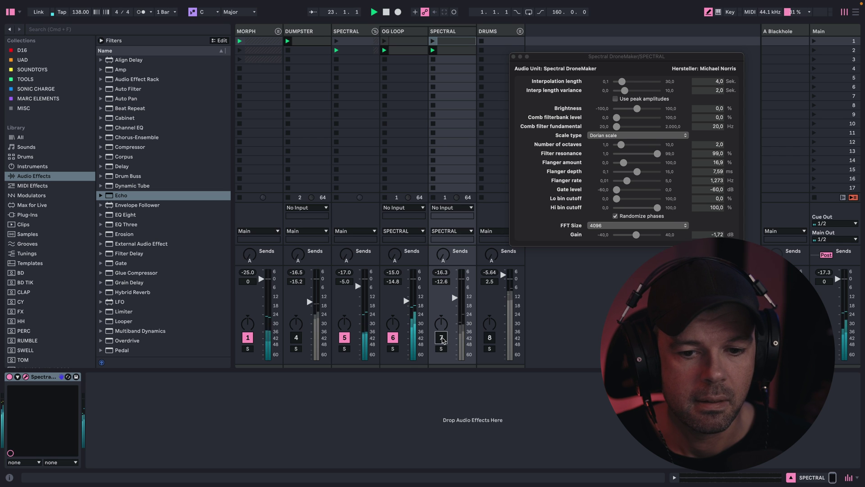
pyautogui.click(441, 337)
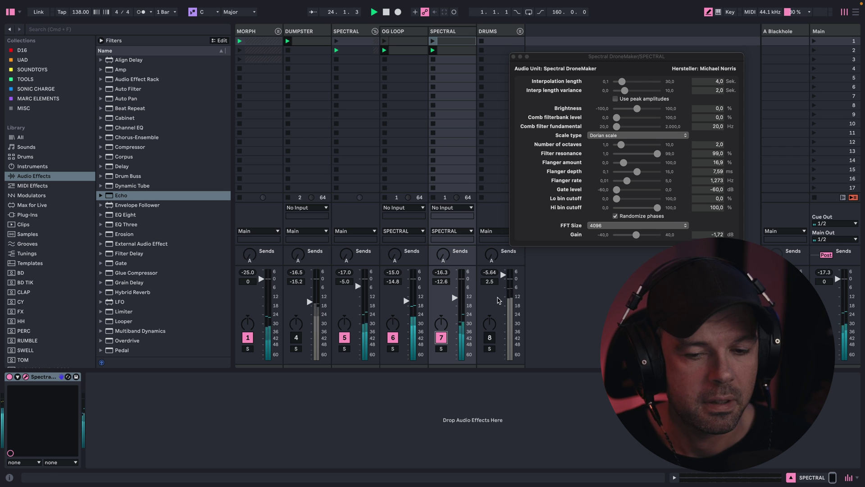
# - Balance the SPECTRAL track against the activated DRUMS track, raising its A-Blackhole send and setting its volume to -12.2 dB
pyautogui.moveTo(453, 299); pyautogui.dragTo(454, 292)
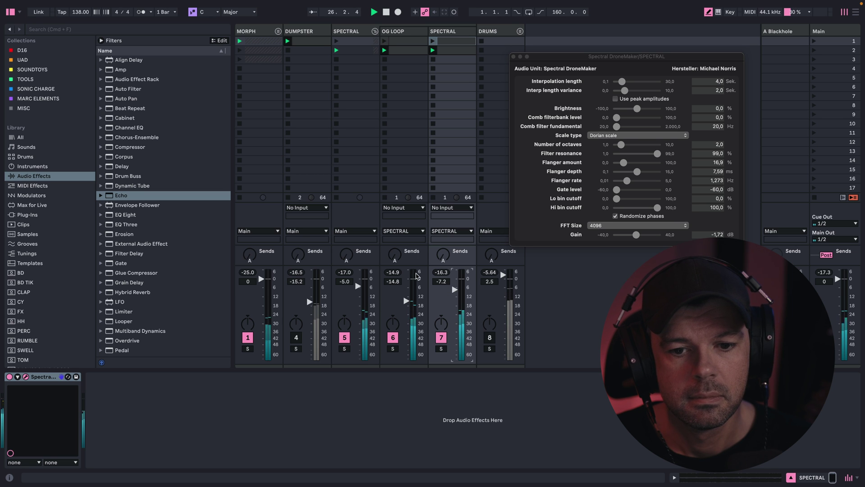
pyautogui.click(491, 341)
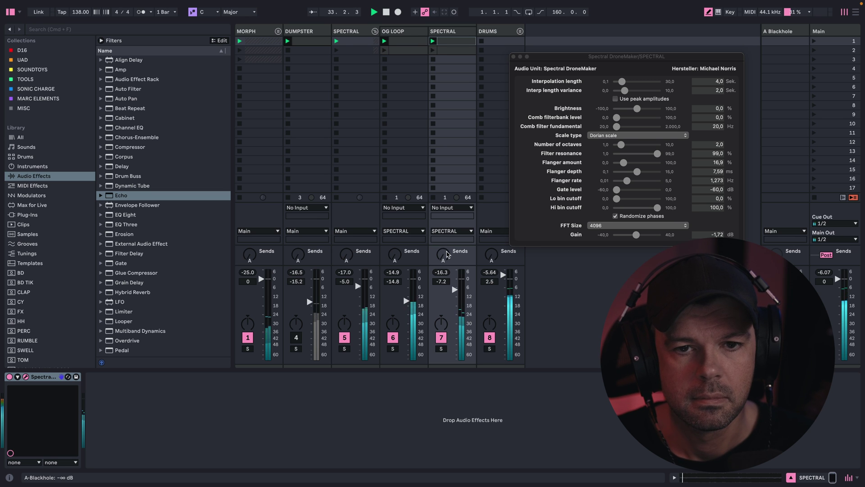
pyautogui.moveTo(444, 257); pyautogui.dragTo(441, 288)
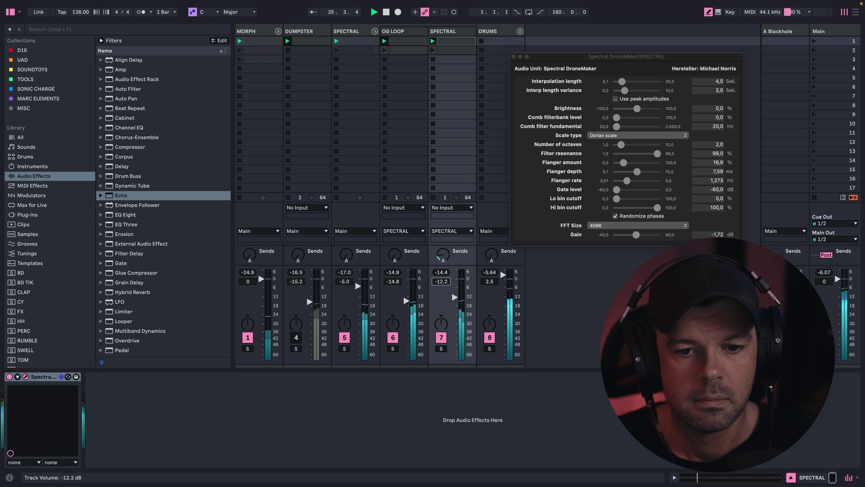